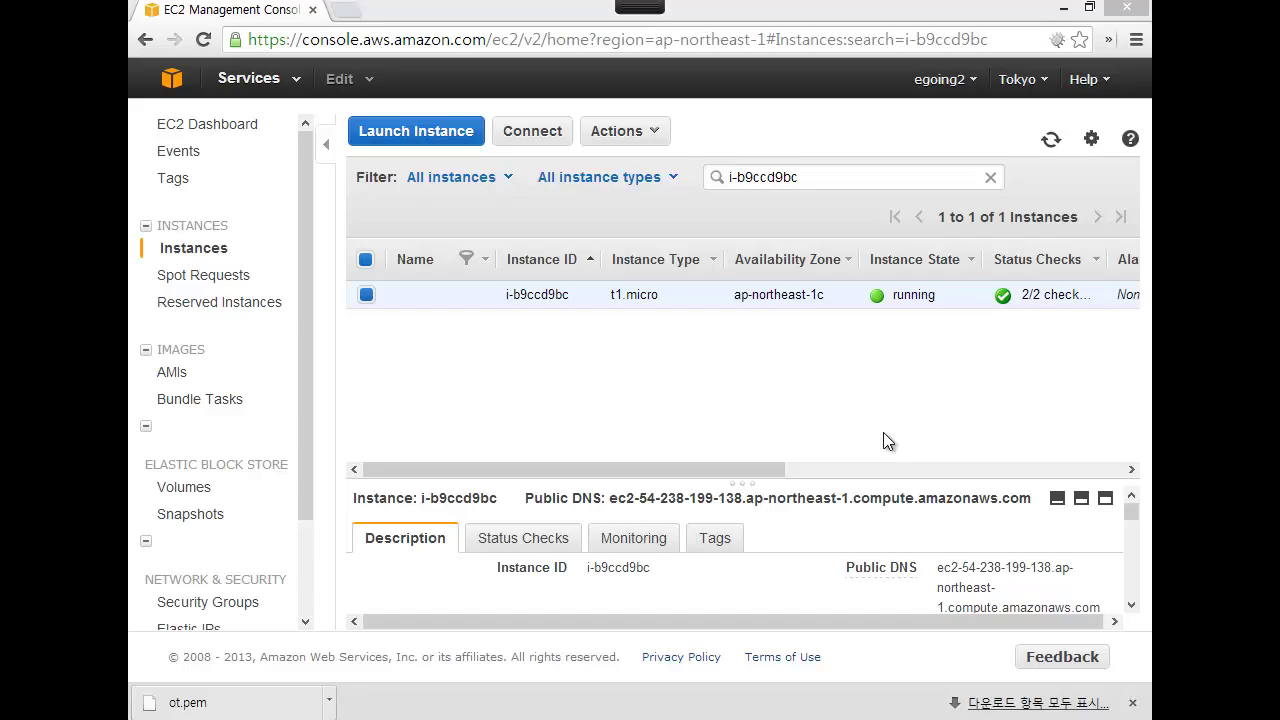
- Search the installed apps for Xshell and launch it
key("super")
type("xsh")
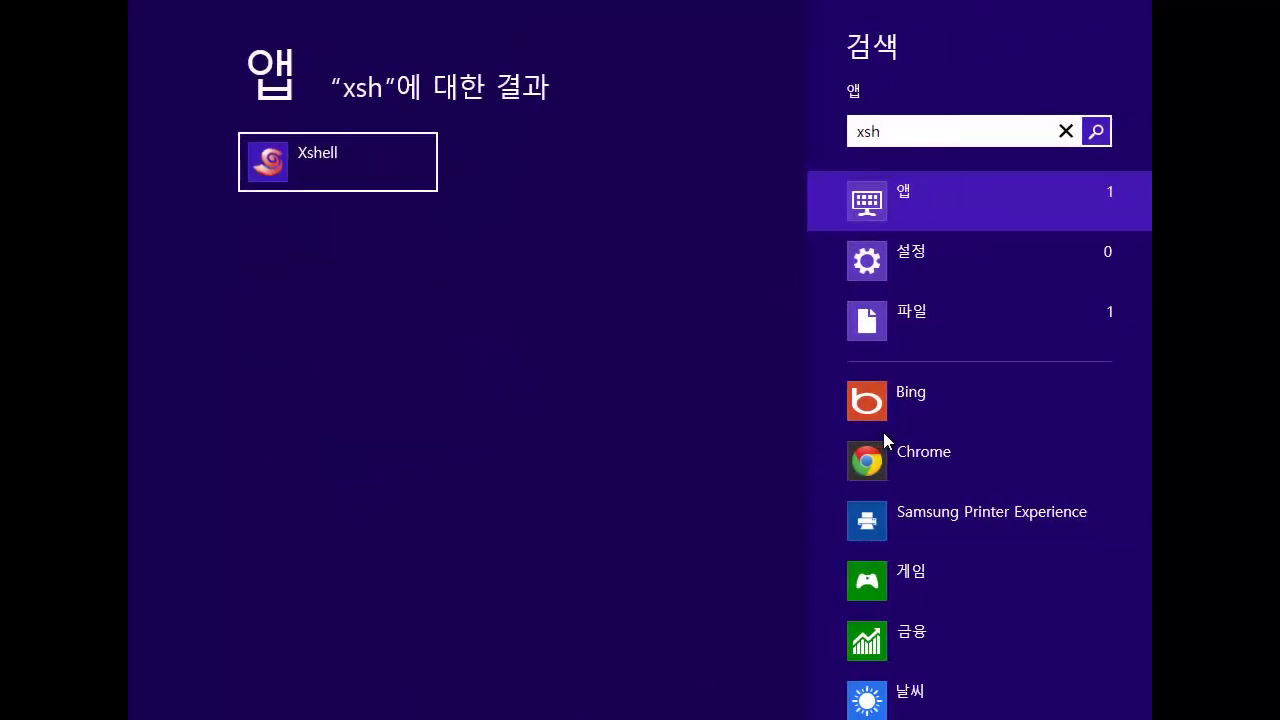
type("e")
key("Return")
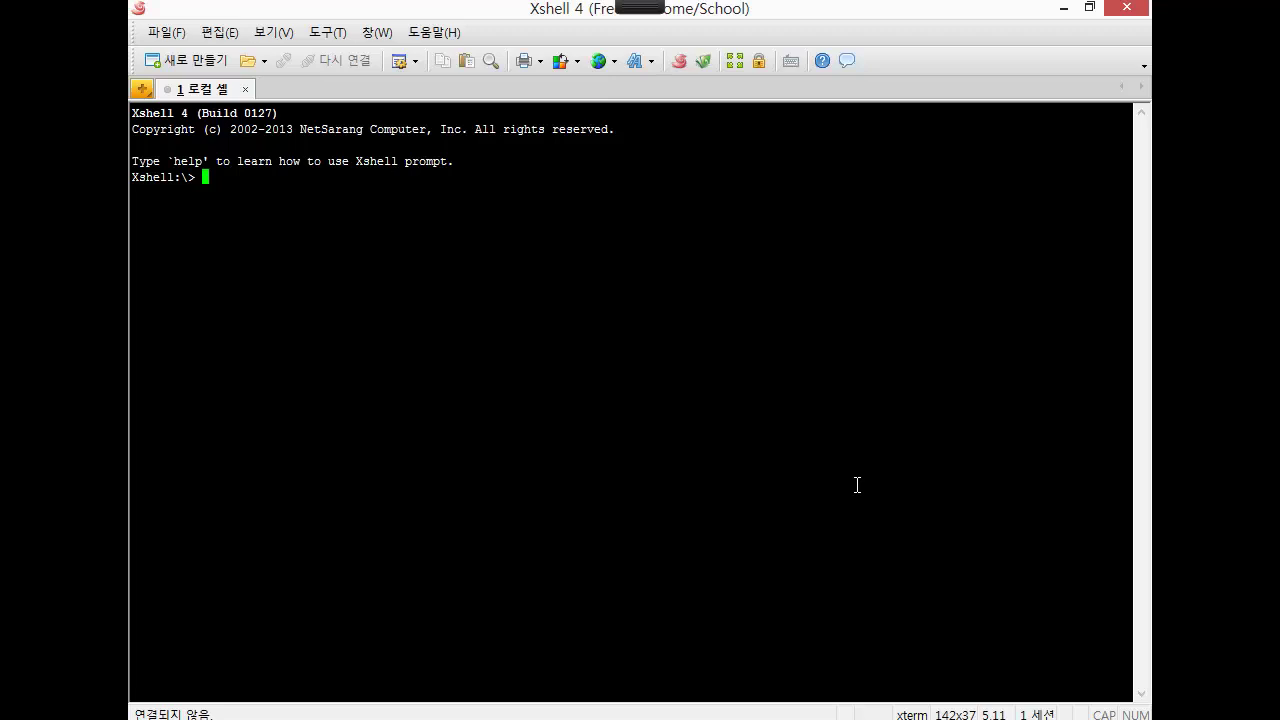
- Switch to the EC2 console in Chrome and select the full public DNS address of instance i-b9ccd9bc in its enlarged details
key("alt+Tab")
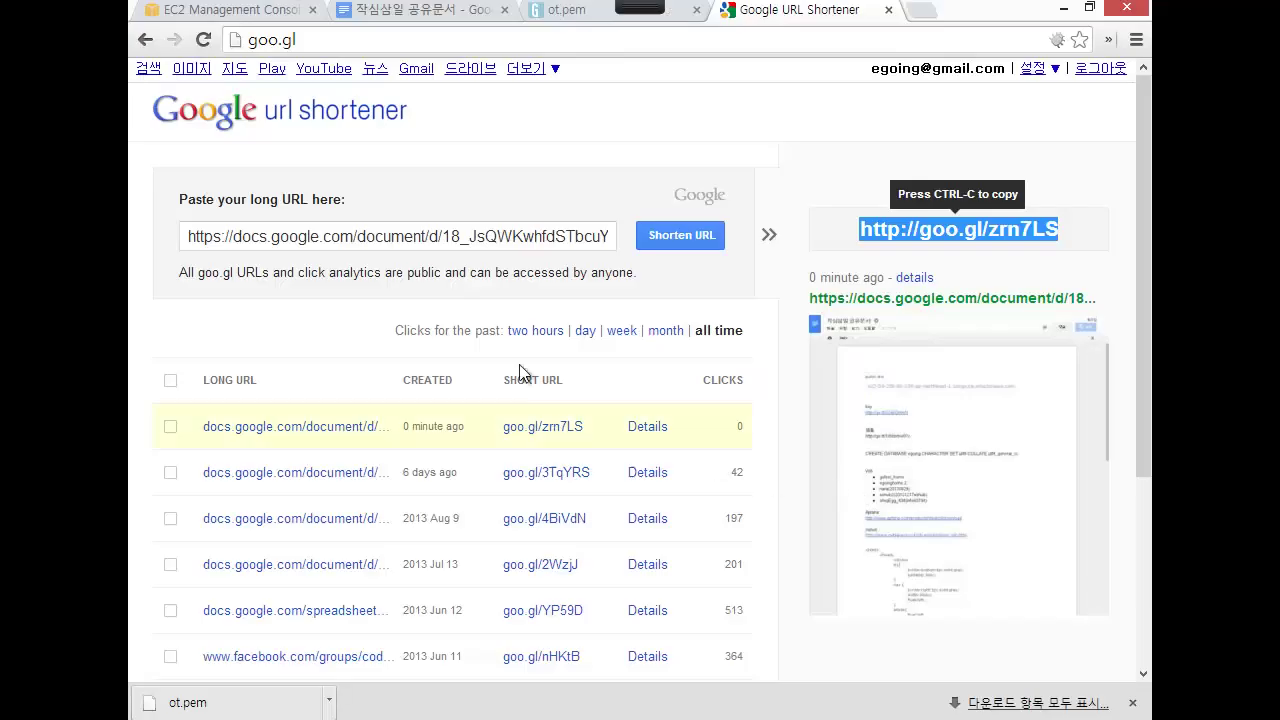
left_click(250, 15)
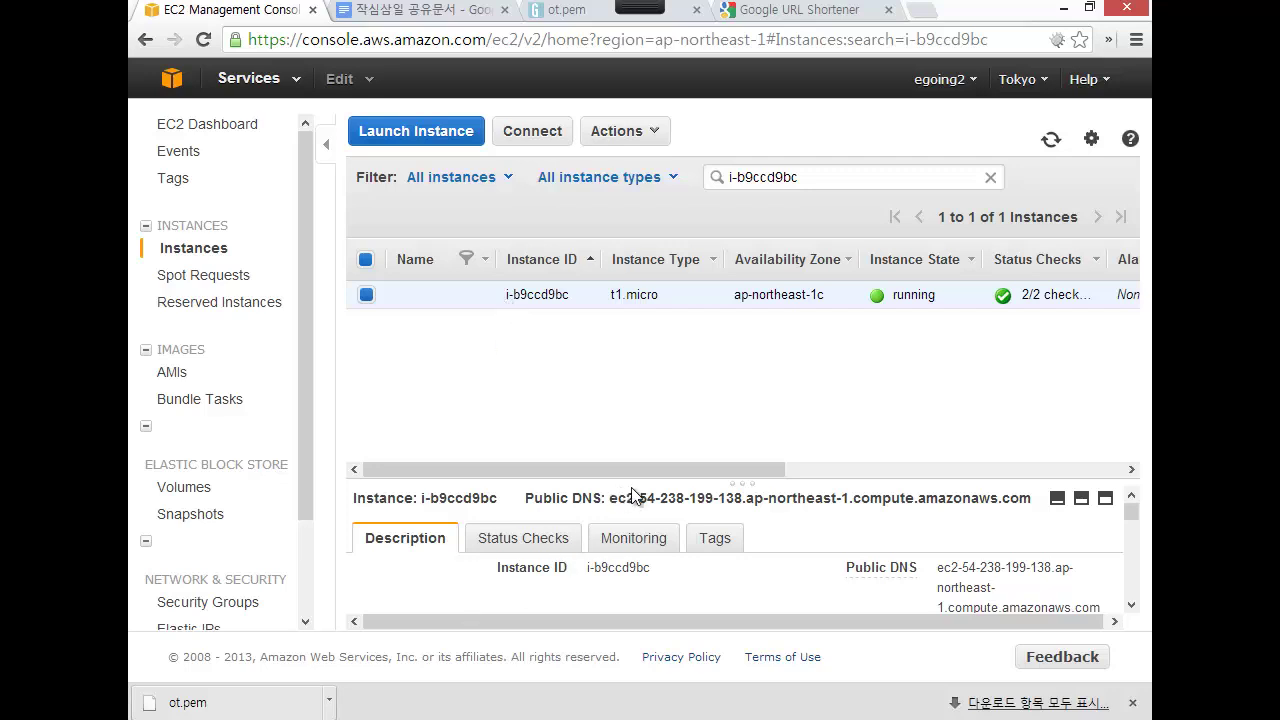
left_click_drag(633, 481, 645, 420)
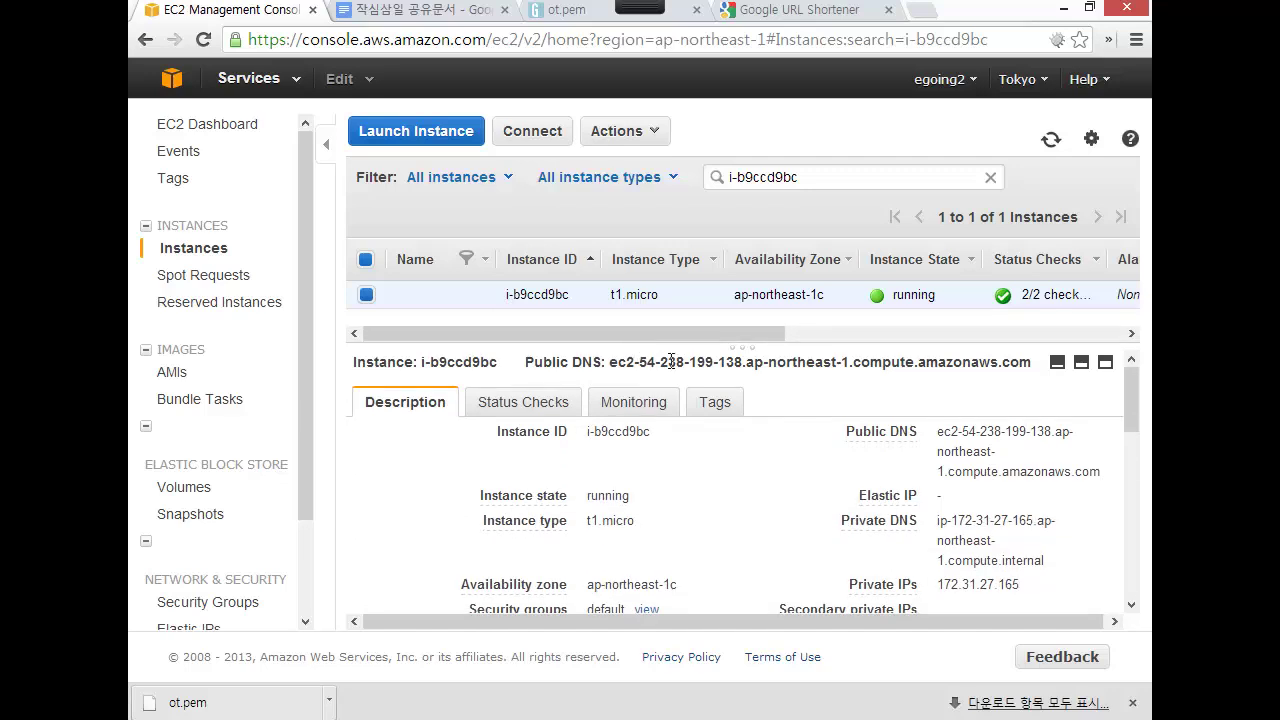
mouse_move(1133, 410)
left_mouse_down()
mouse_move(1148, 583)
mouse_move(1138, 386)
left_mouse_up()
left_click_drag(608, 362, 1003, 370)
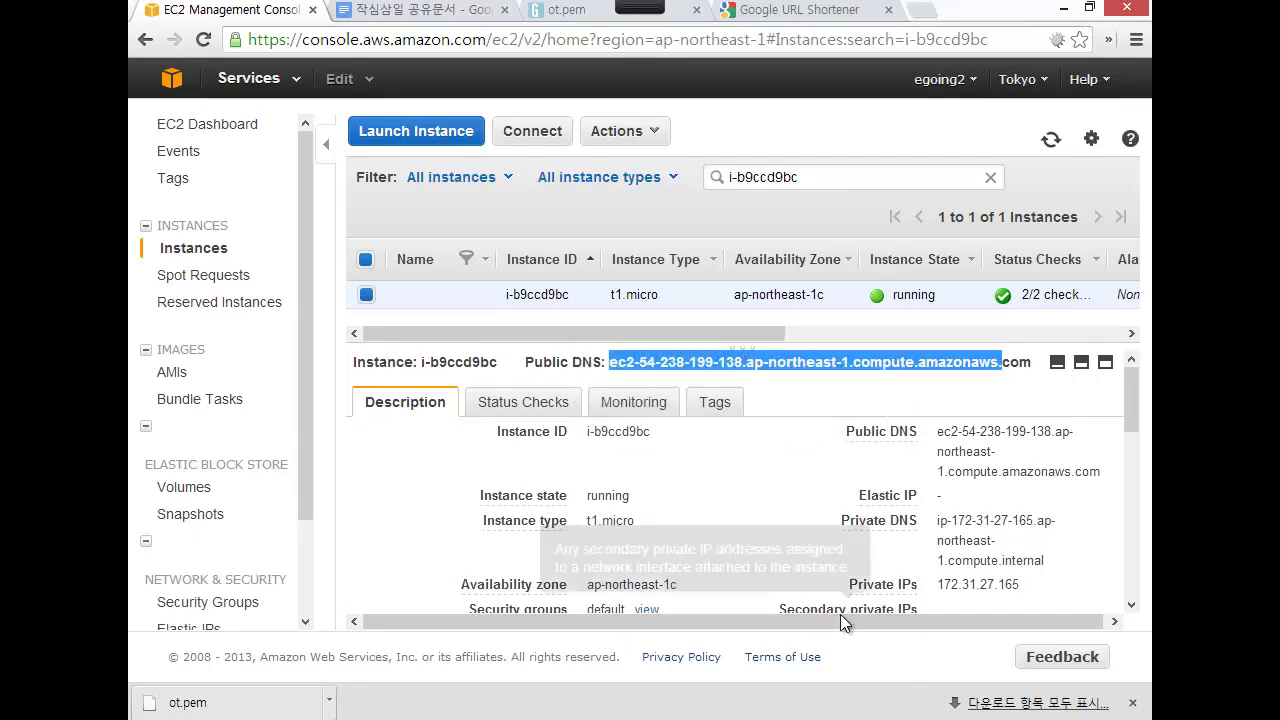
left_click_drag(840, 616, 905, 618)
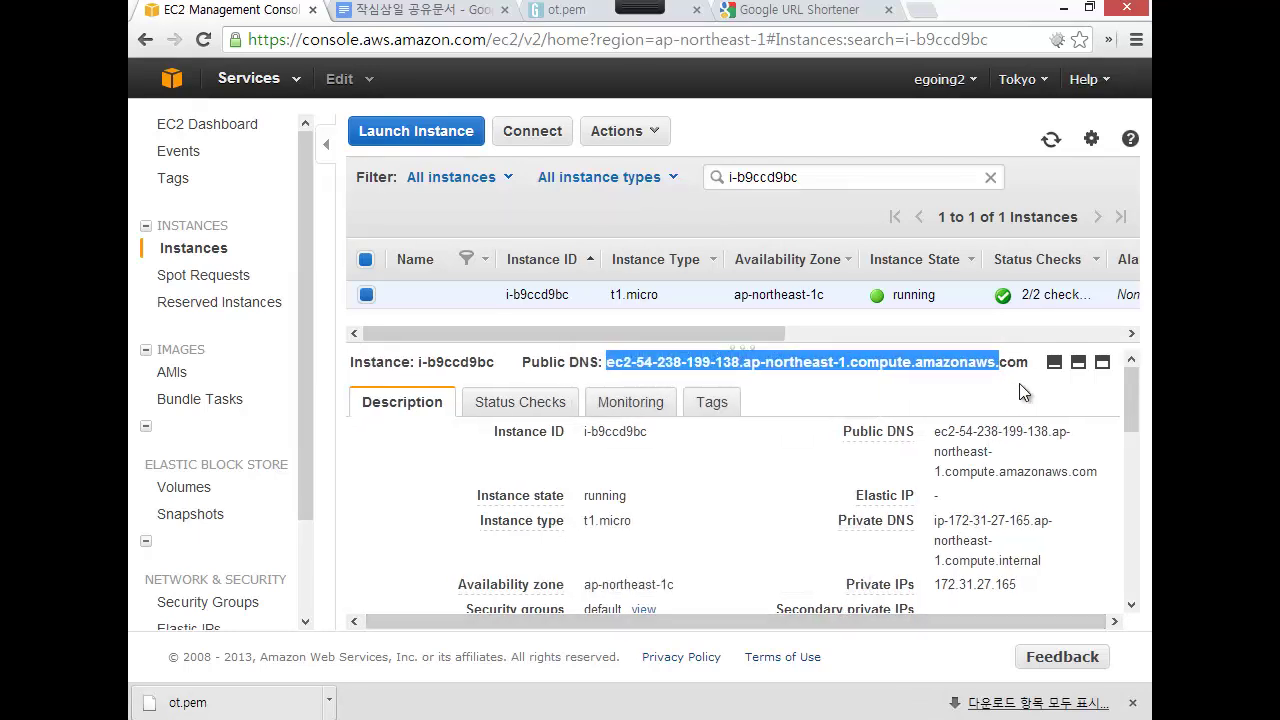
left_click(1026, 363, "shift")
key("alt+Tab")
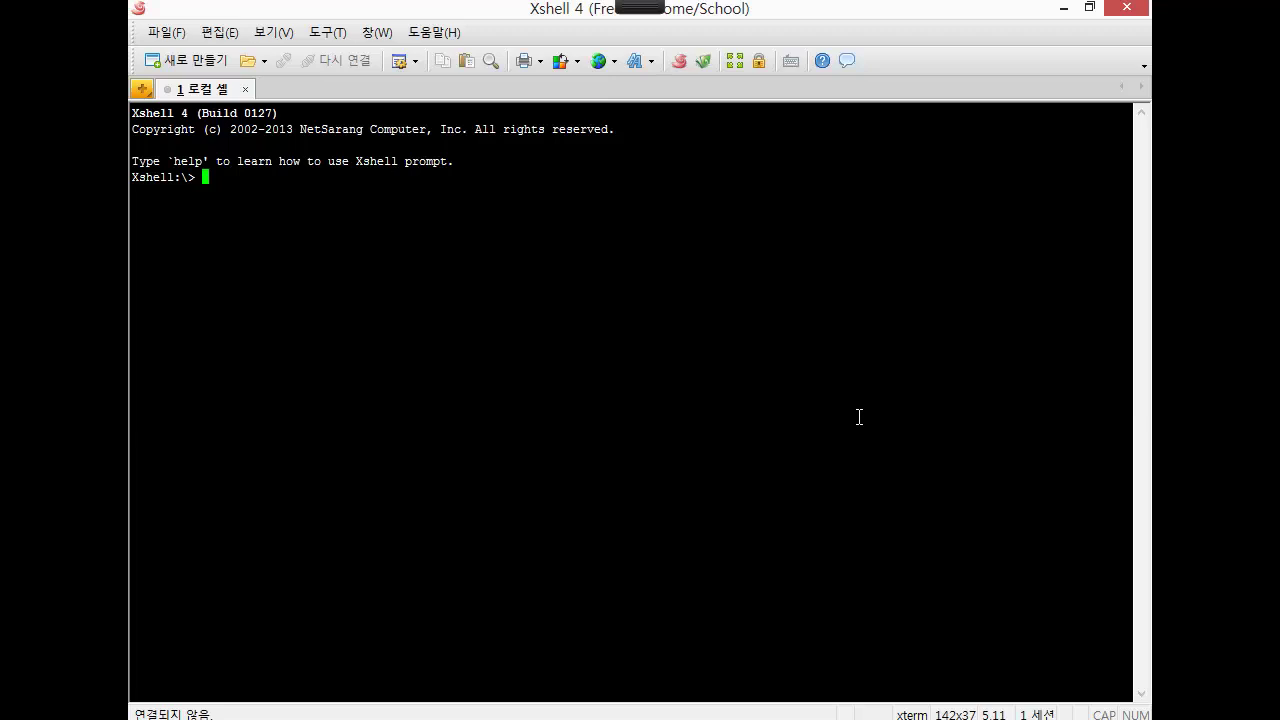
key("alt+Tab")
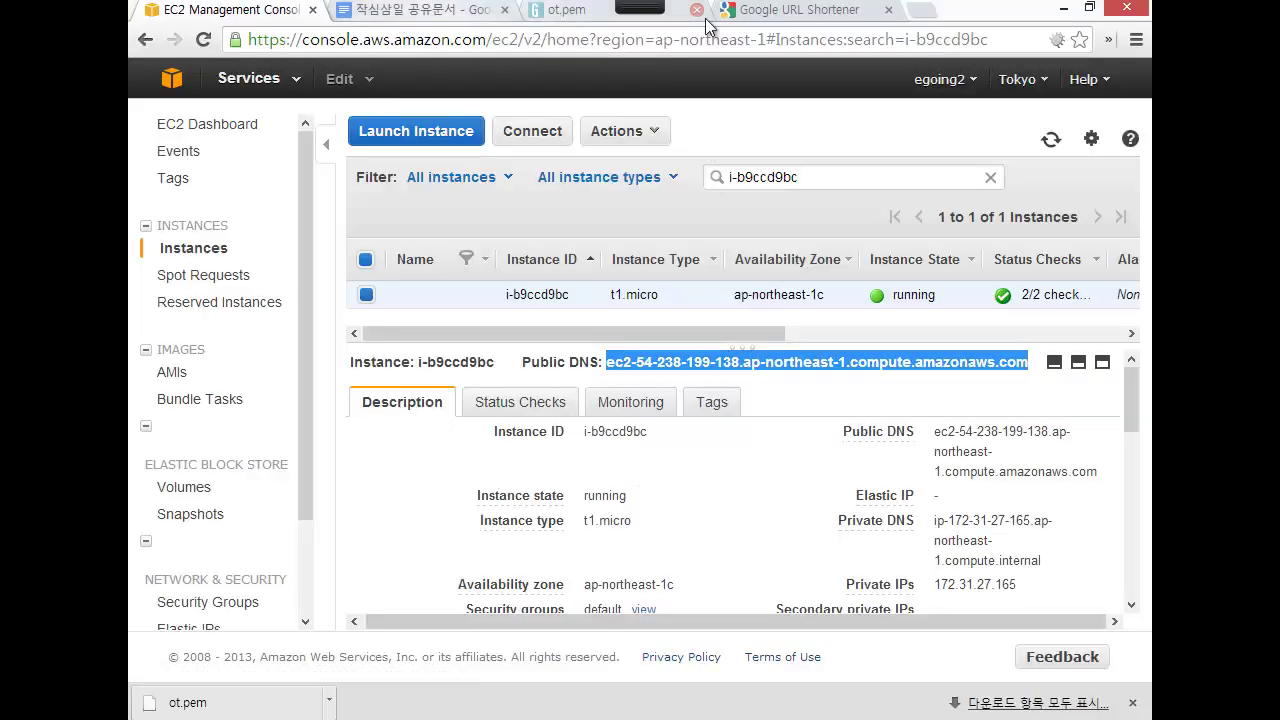
left_click(774, 19)
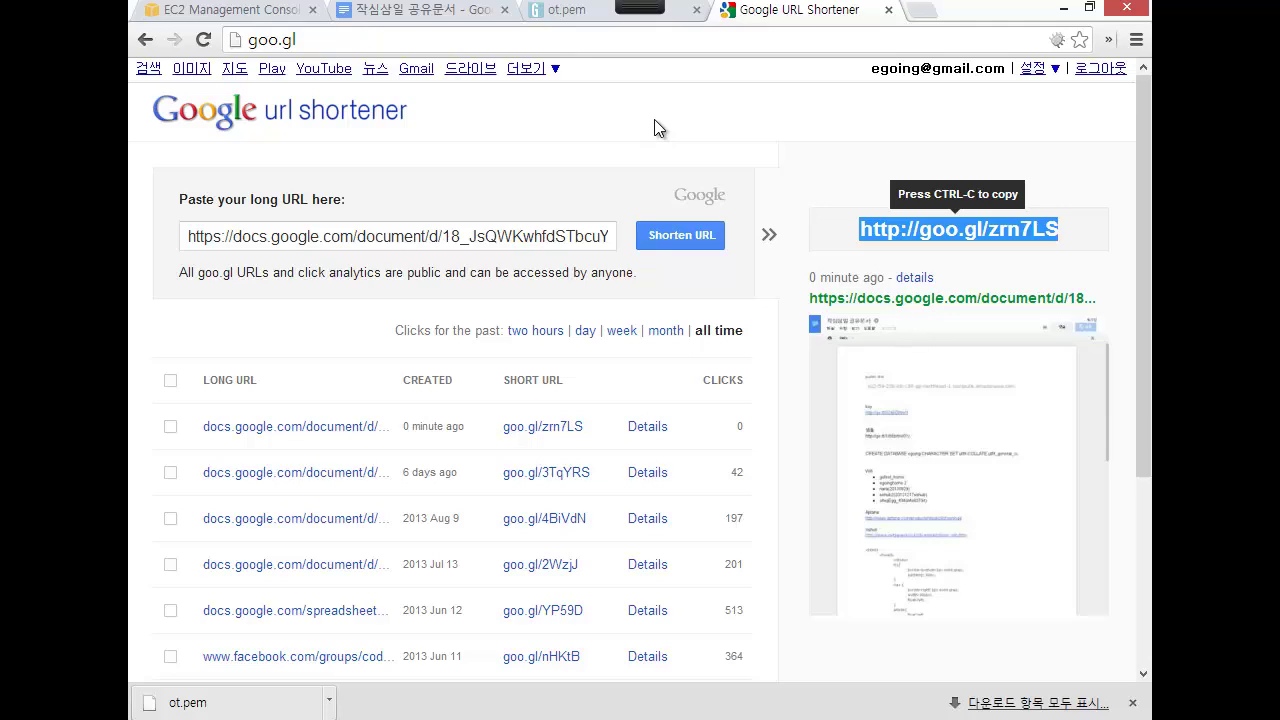
left_click(423, 14)
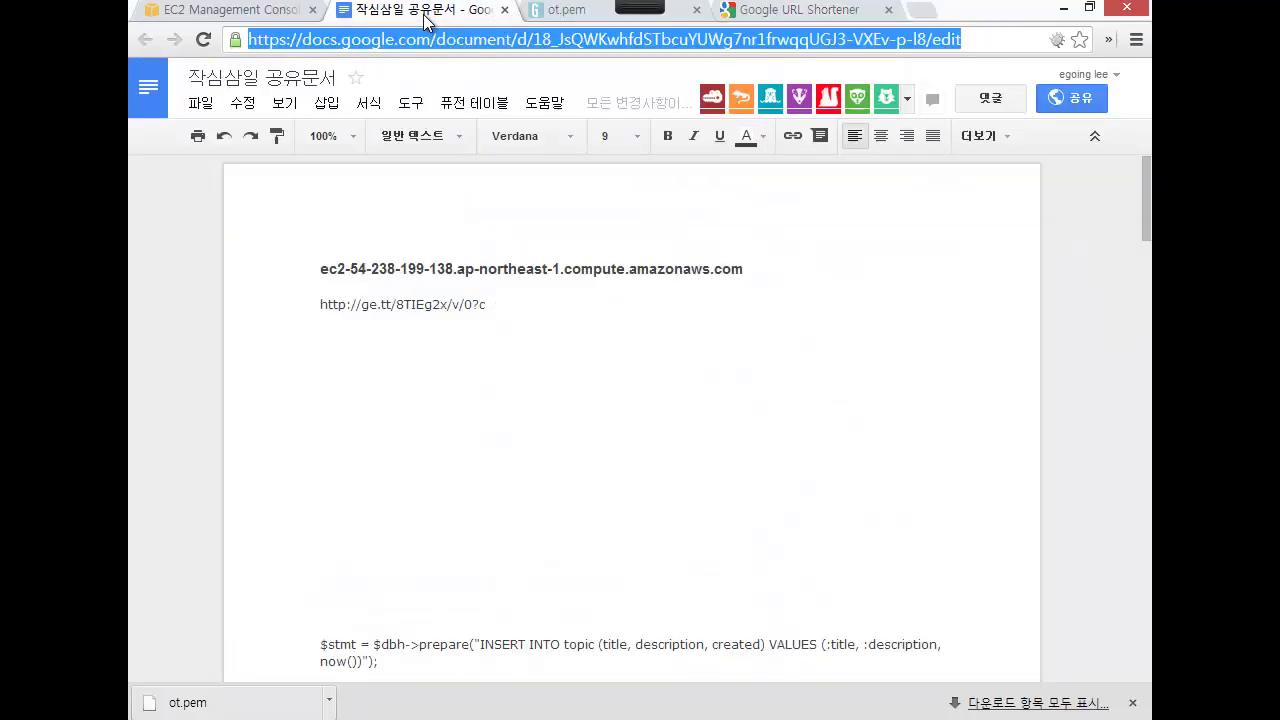
left_click(584, 272)
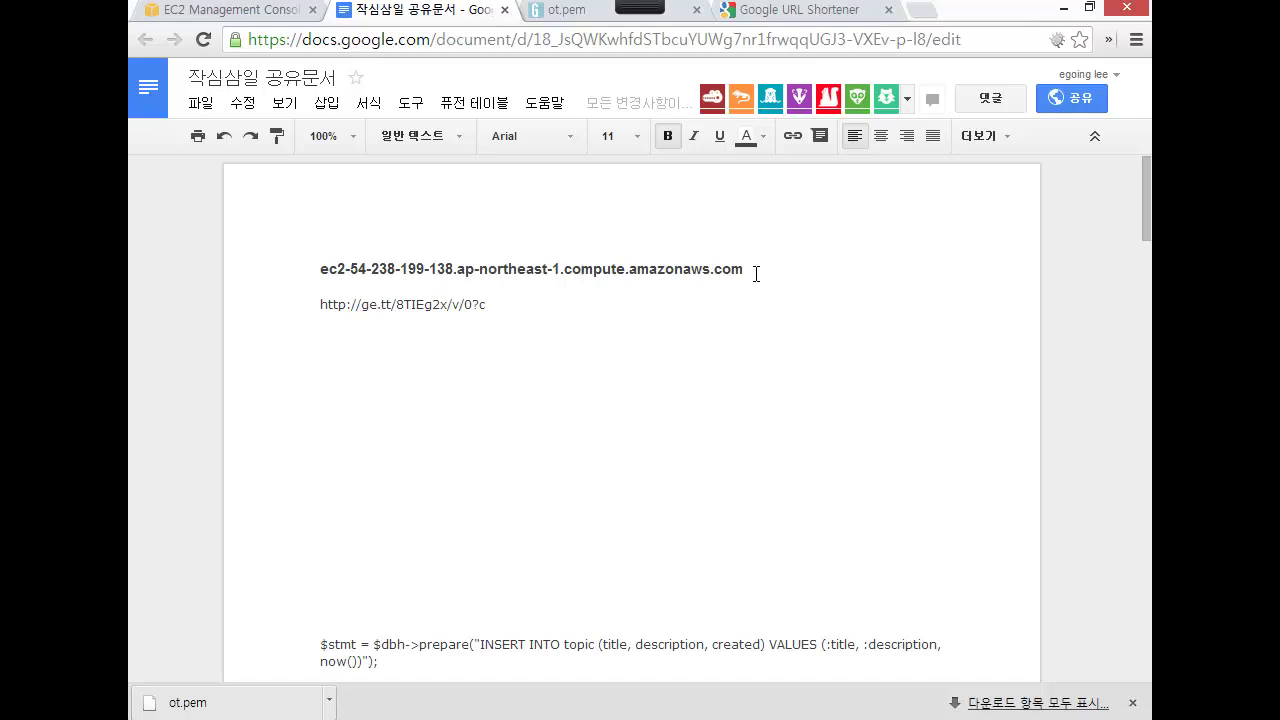
left_click_drag(748, 270, 455, 272)
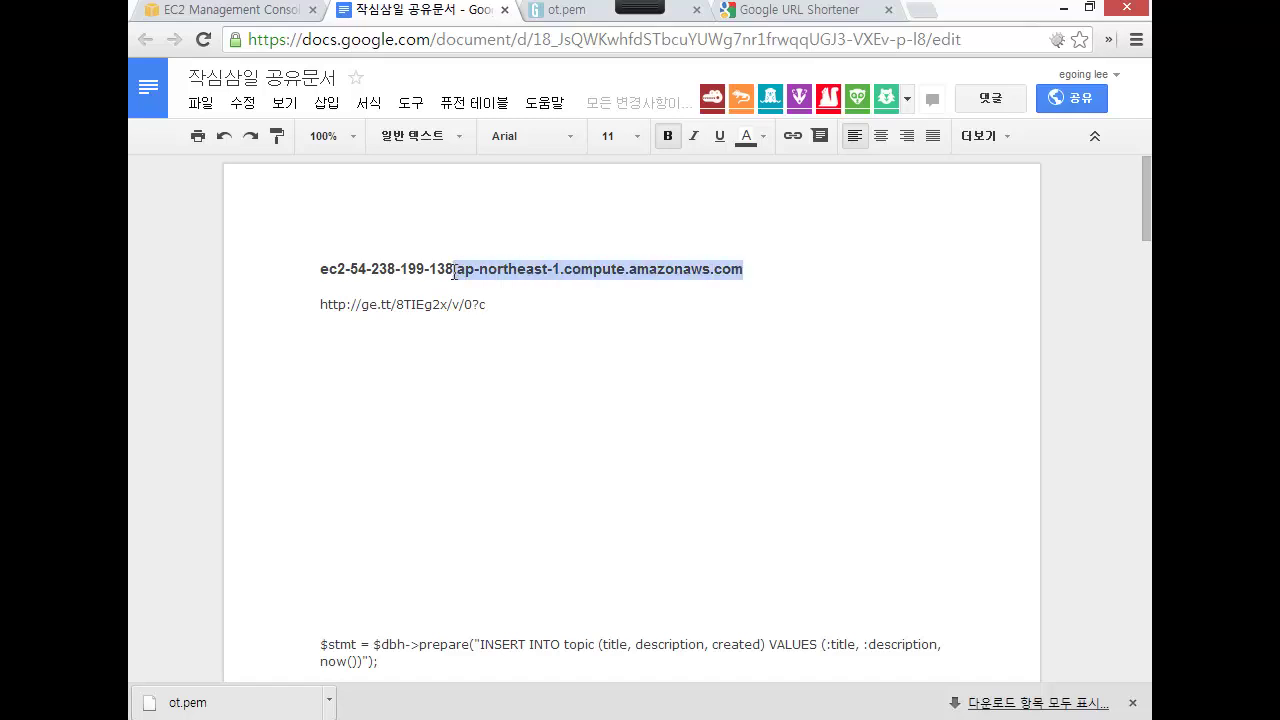
left_click(455, 272)
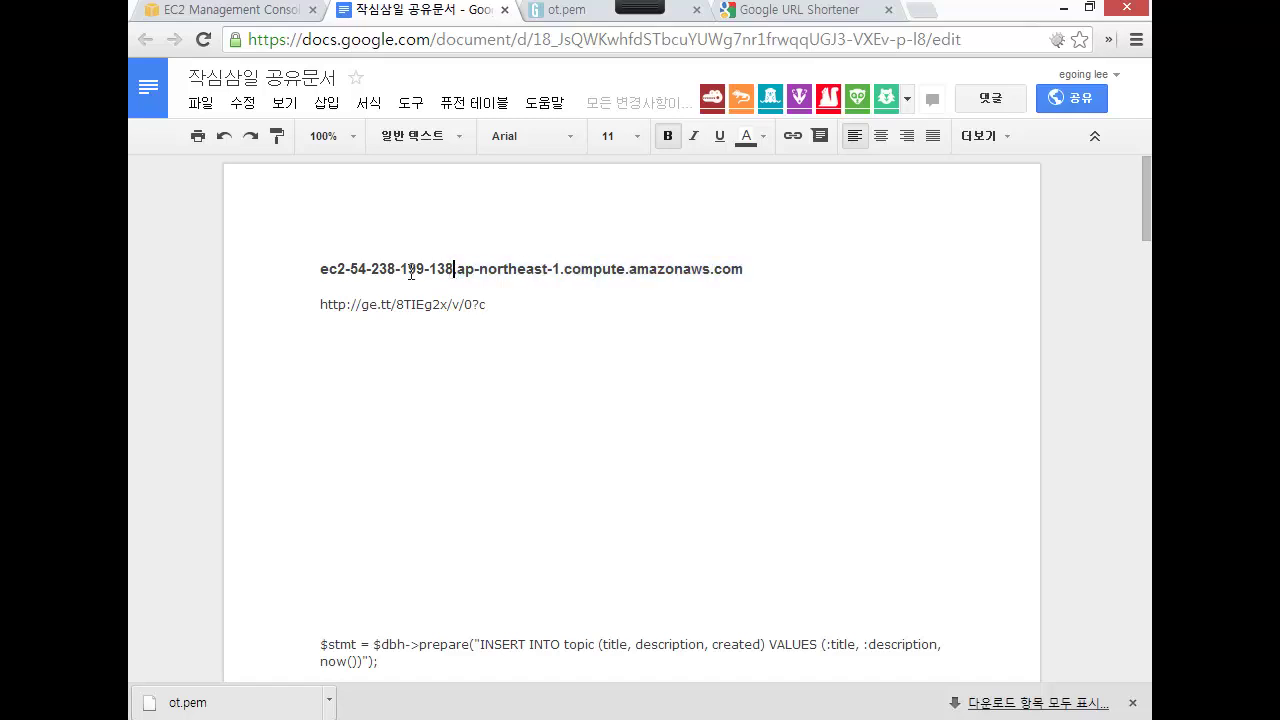
left_click(350, 270, "shift")
- Switch to Xshell and start a new session named ot, pasting the server address as its host
key("alt+Tab")
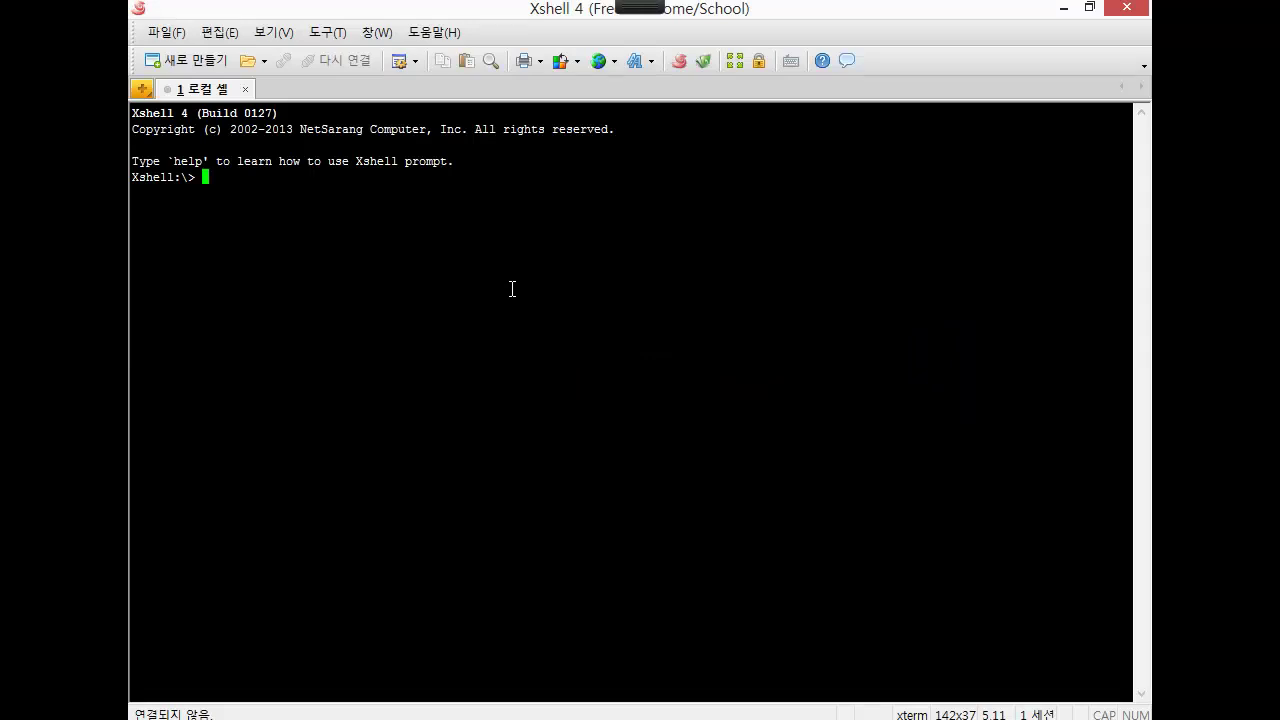
left_click(203, 66)
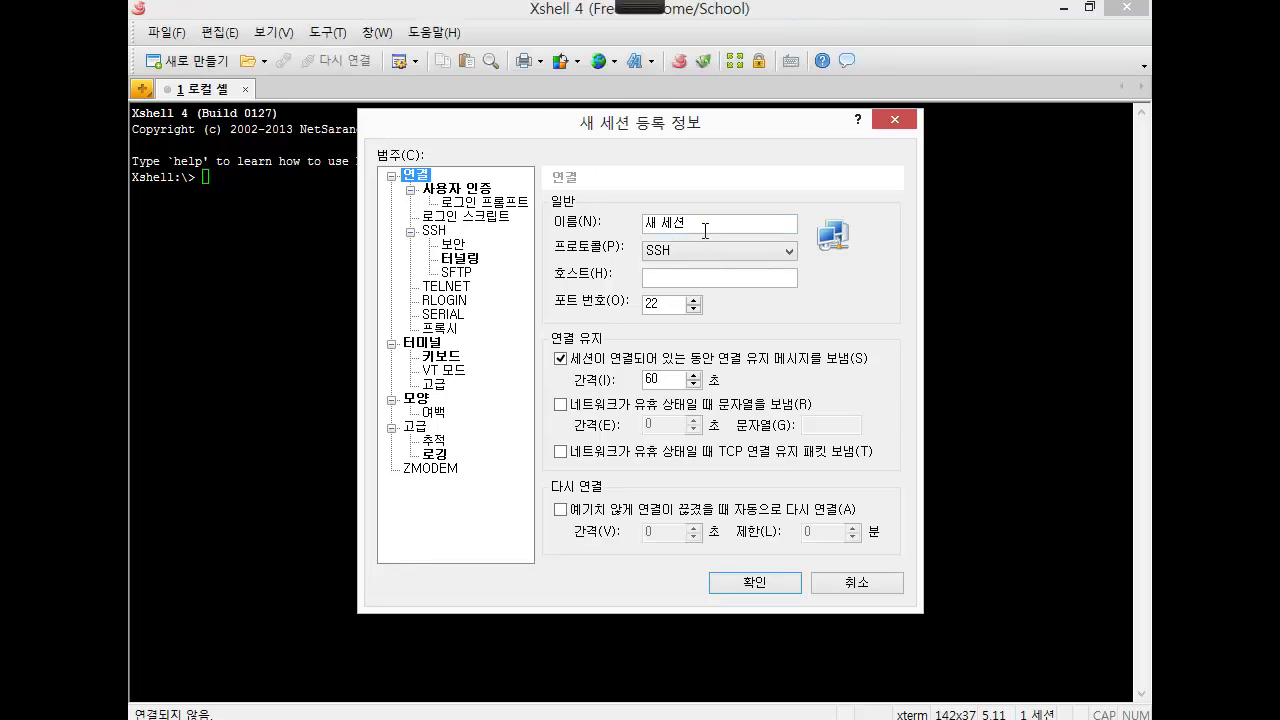
left_click_drag(705, 231, 643, 224)
type("ot")
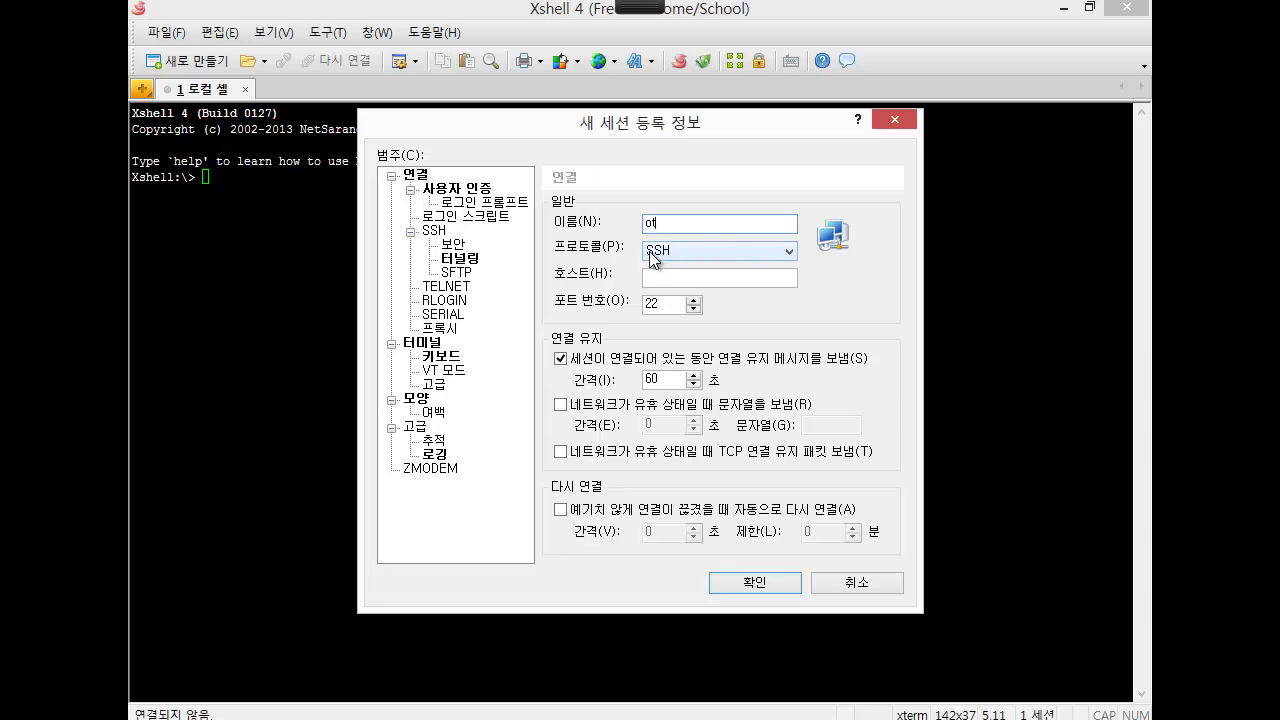
key("Tab")
key("Tab")
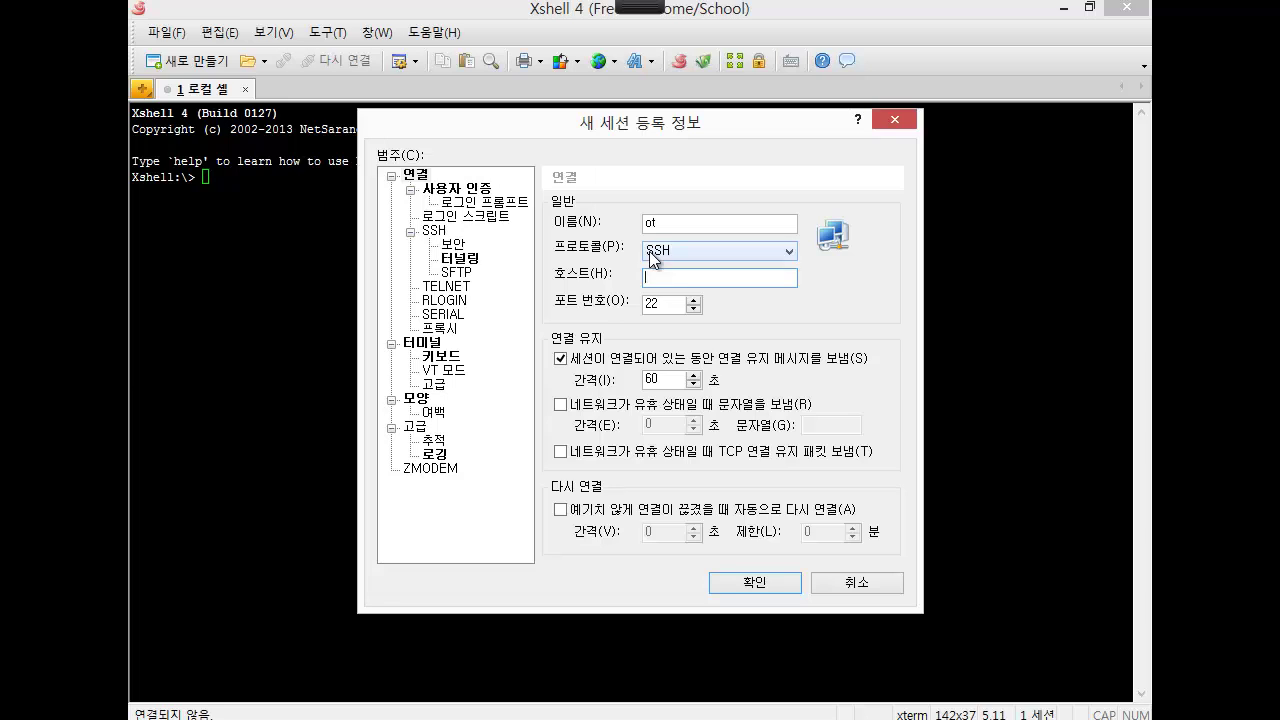
key("ctrl+v")
- Set the session's user authentication to user name ubuntu with the Public Key method
left_click(466, 192)
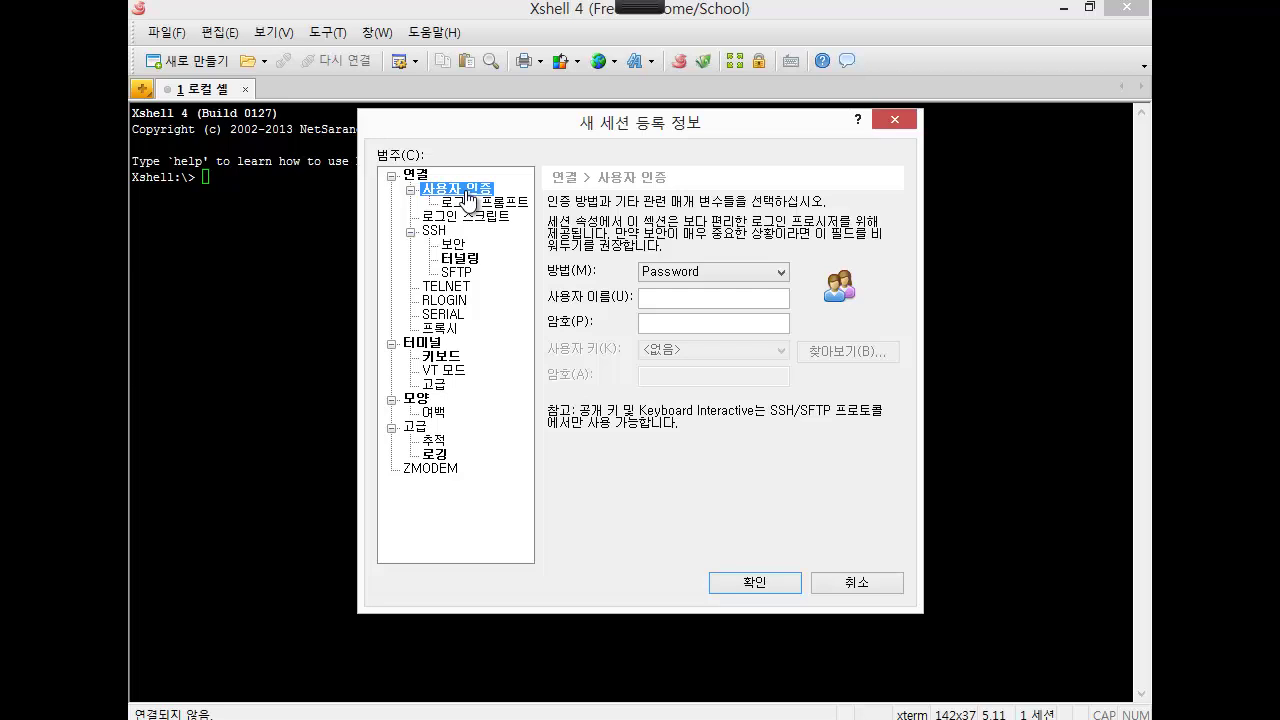
left_click(683, 297)
type("ubun")
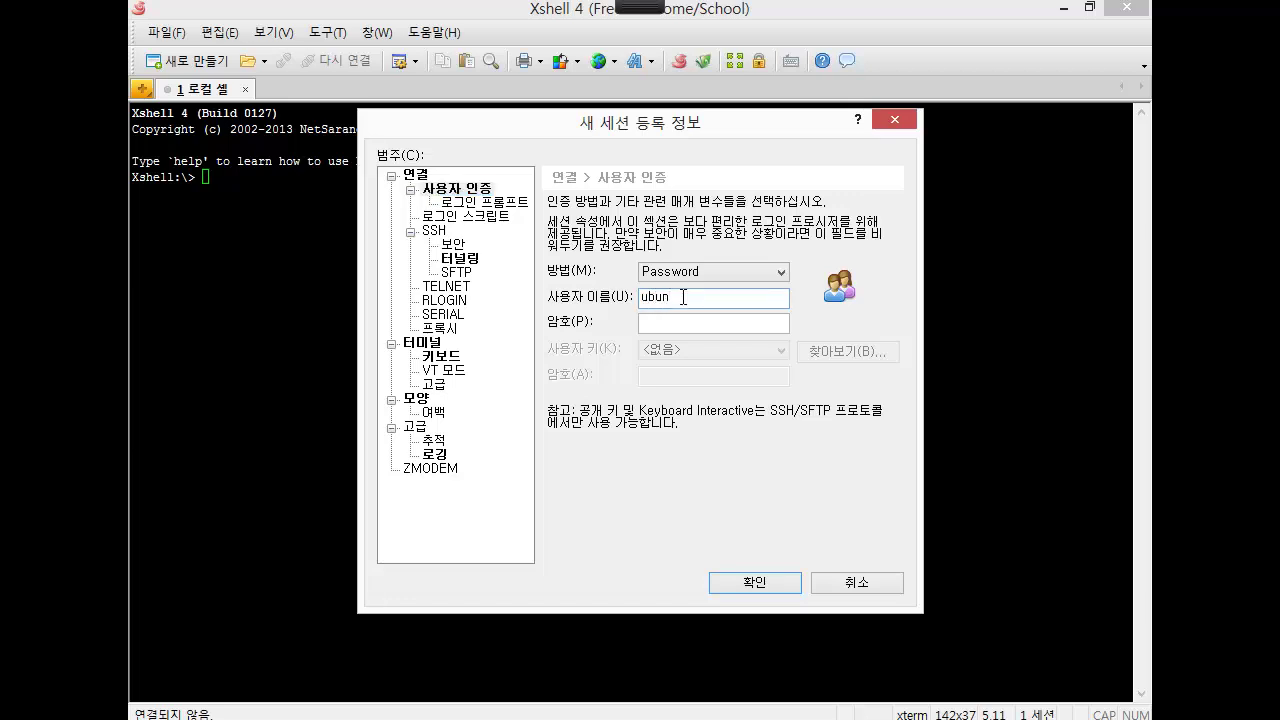
type("tu")
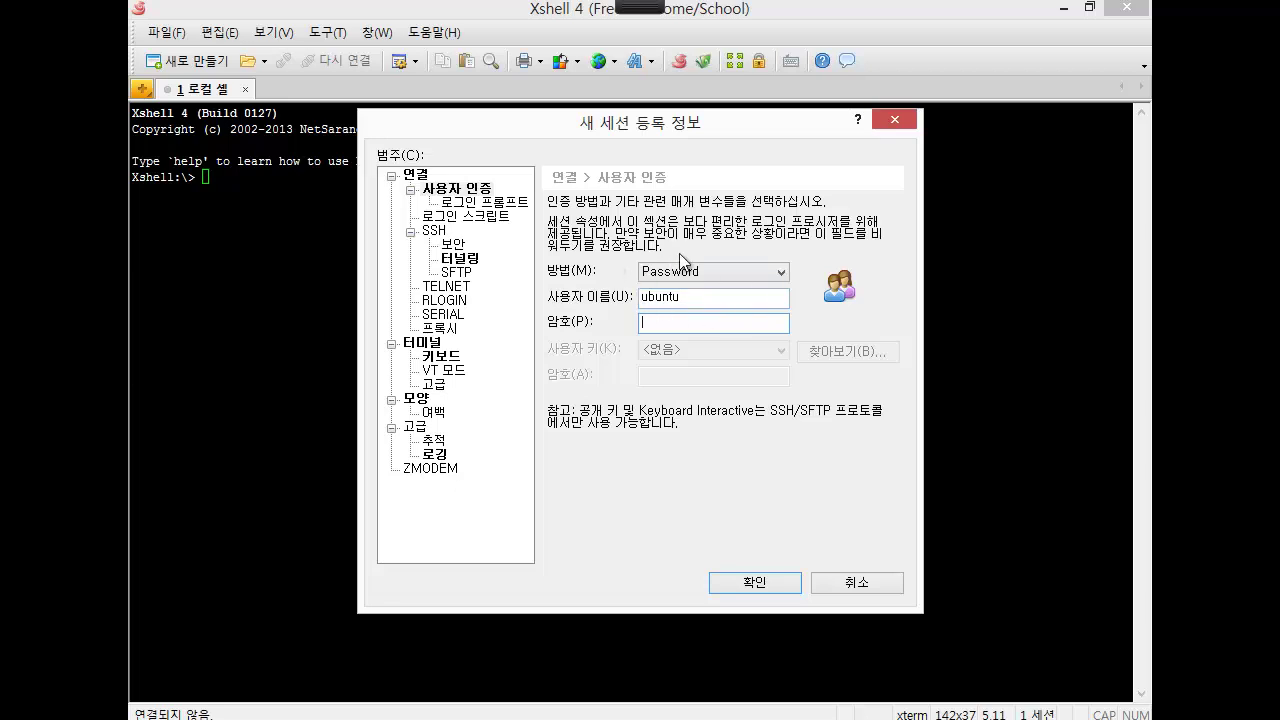
left_click(681, 277)
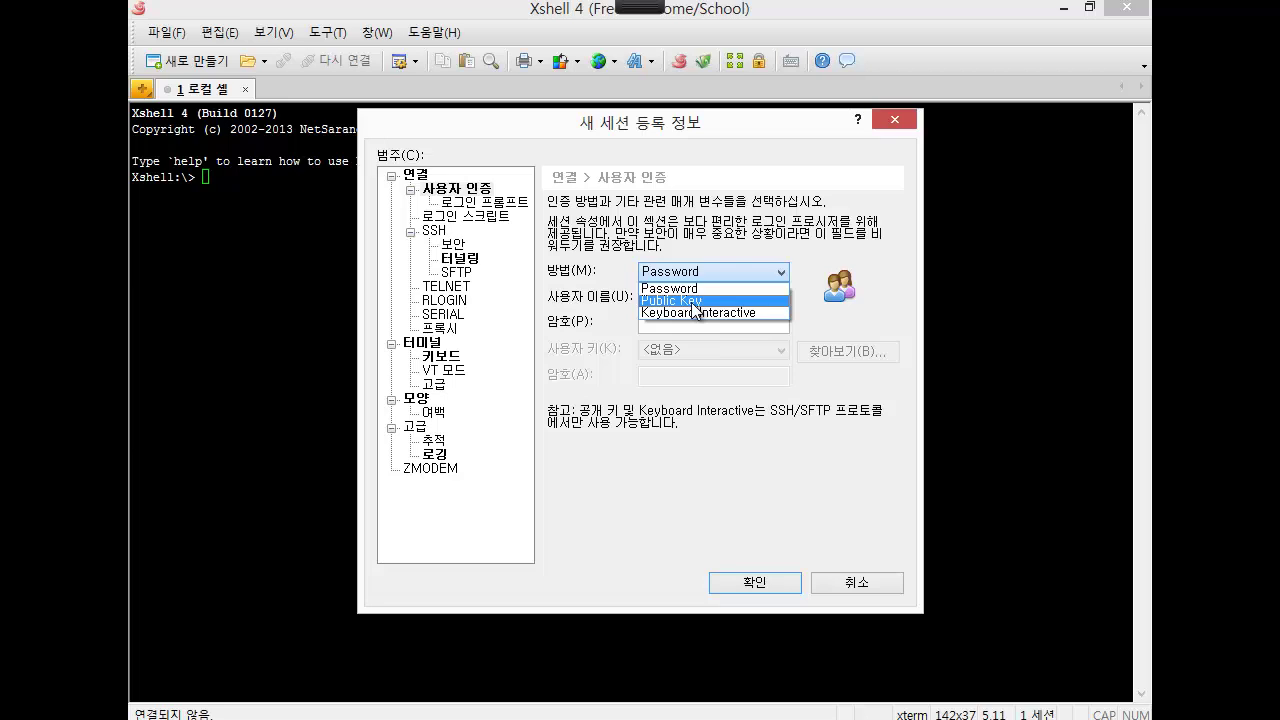
left_click(692, 303)
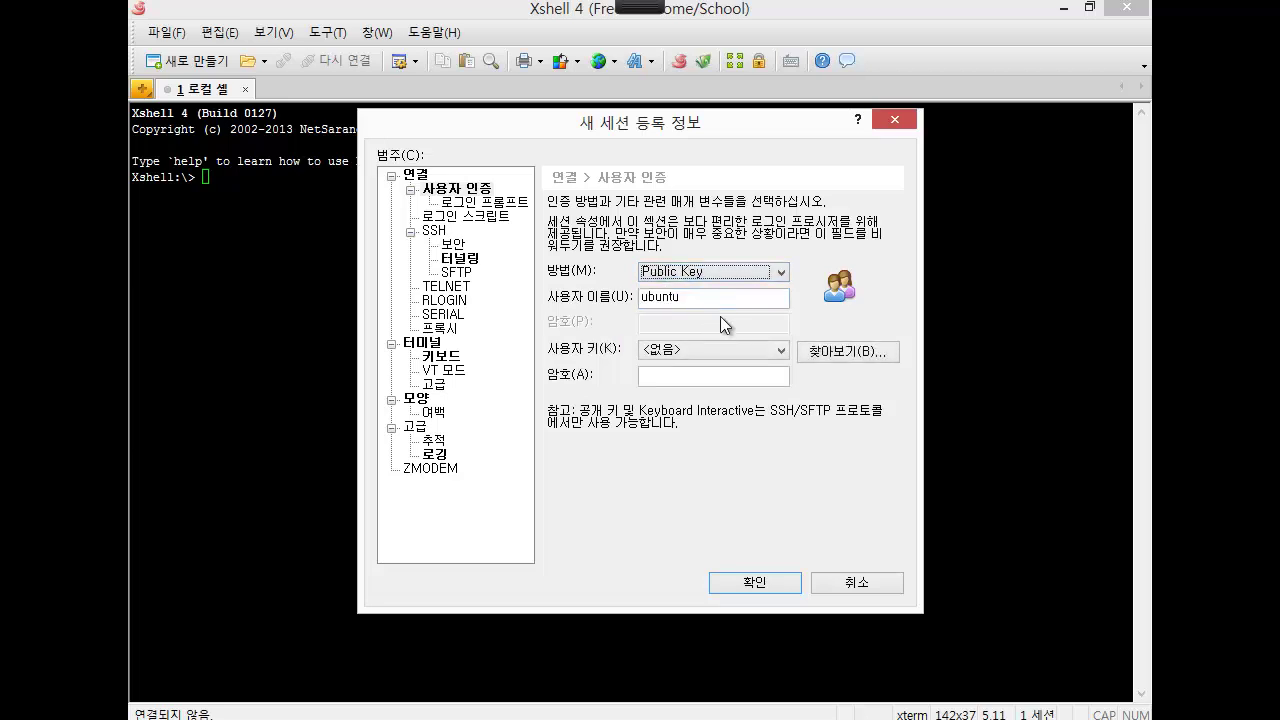
- Import the key file ot.pem from the downloads folder into the user key list
left_click(853, 352)
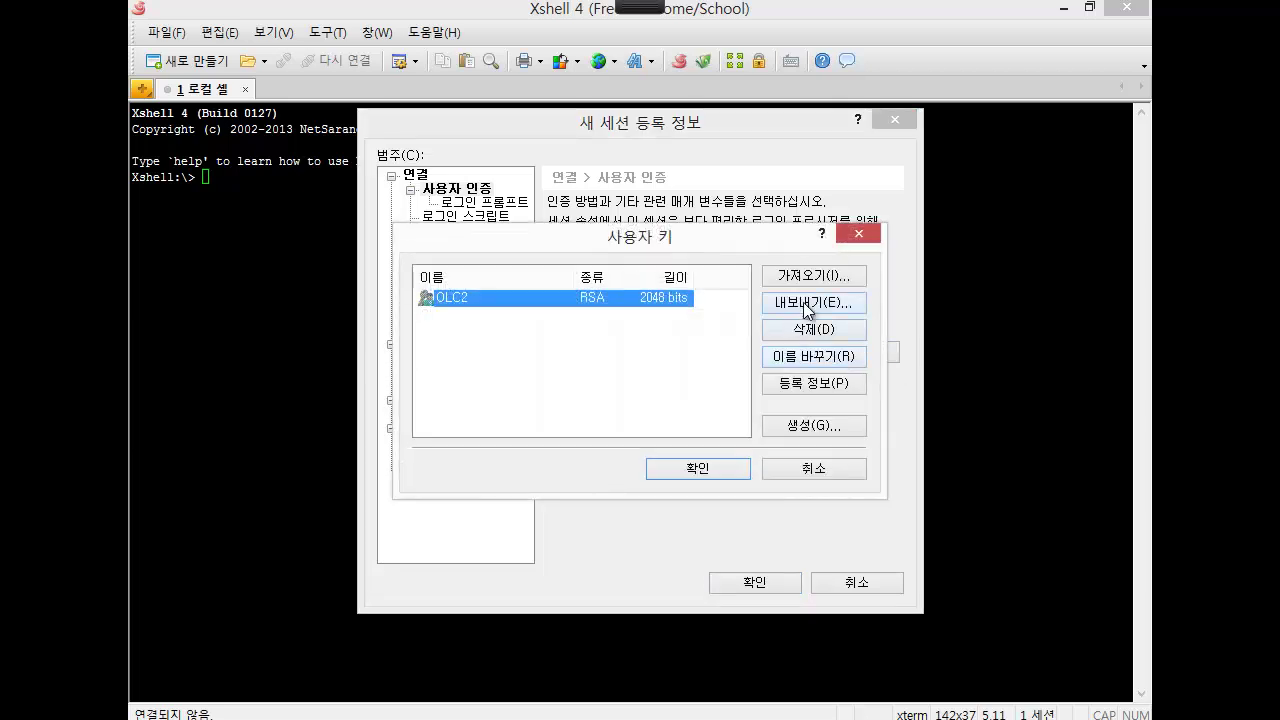
left_click(813, 283)
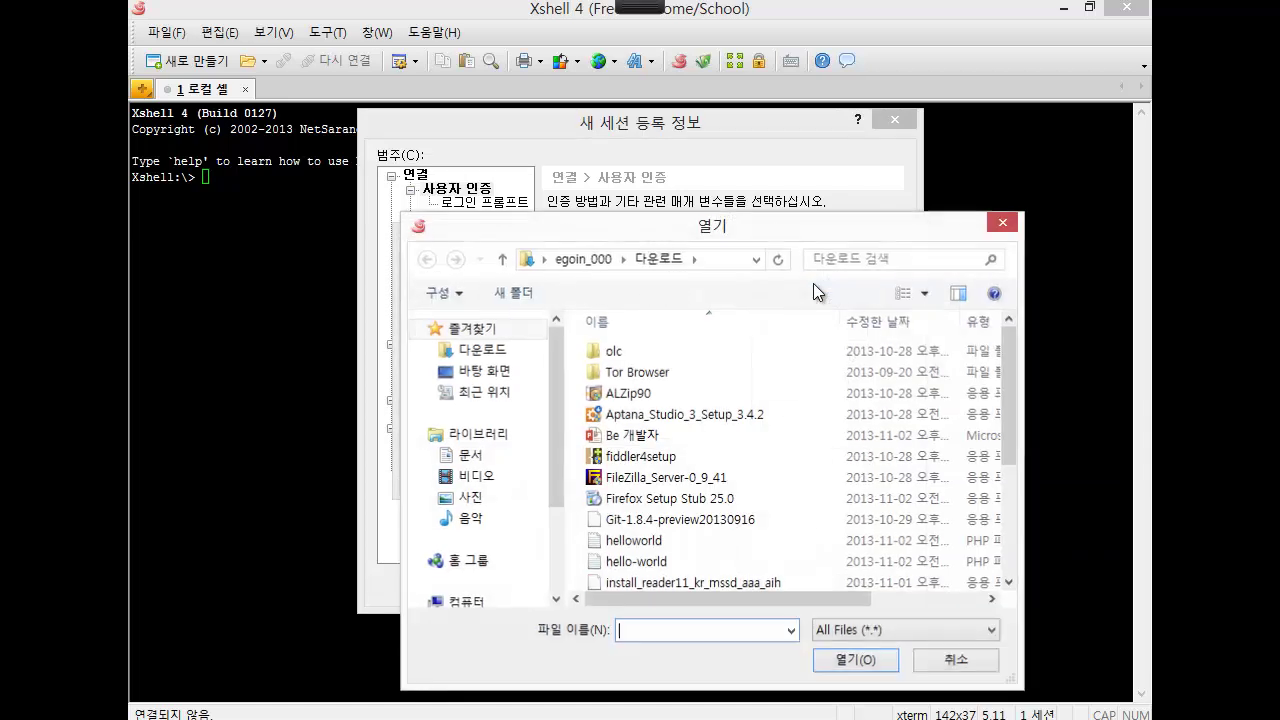
left_click(705, 526)
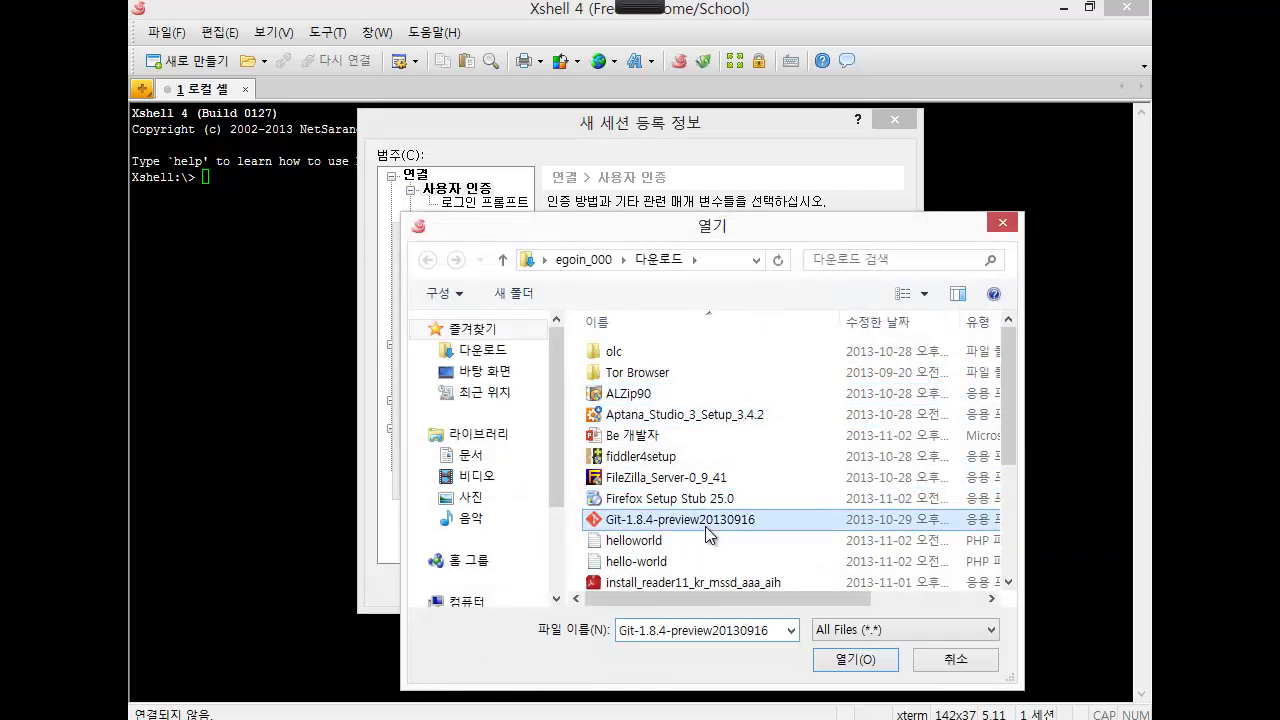
key("Down")
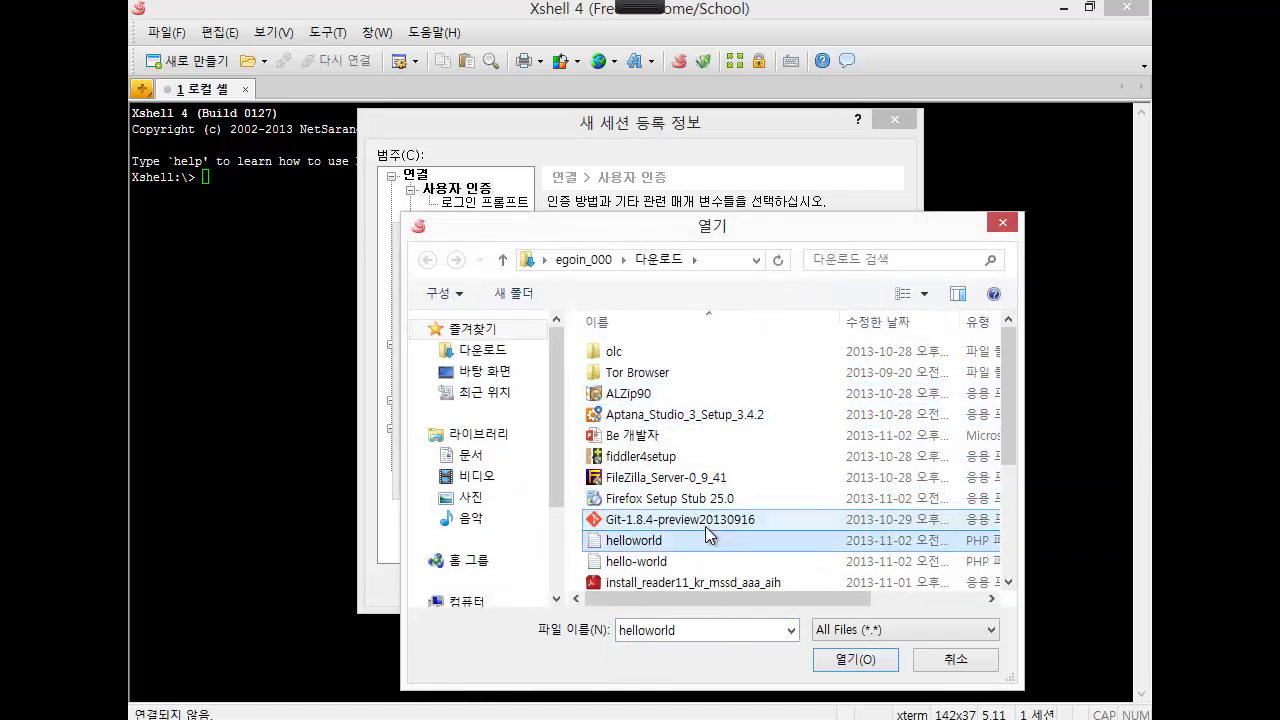
key("Down")
key("Down")
key("Down")
key("Down")
key("Down")
key("Down")
key("Down")
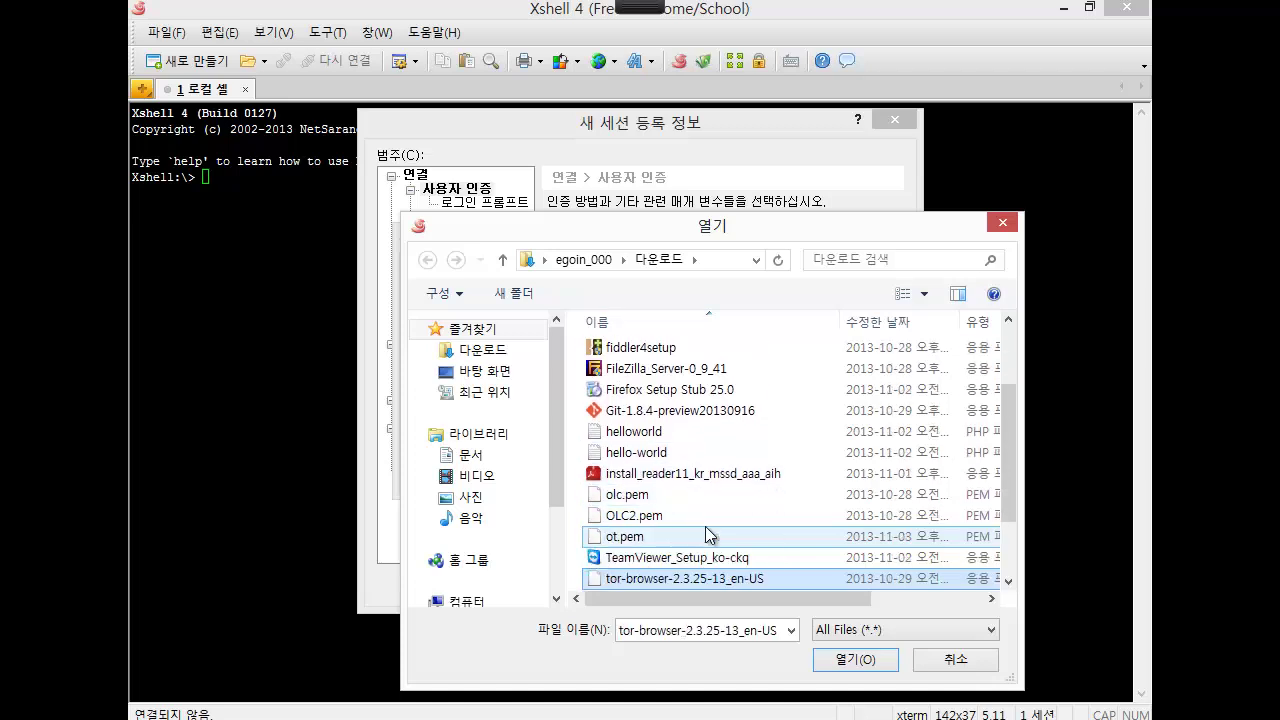
left_click(705, 530)
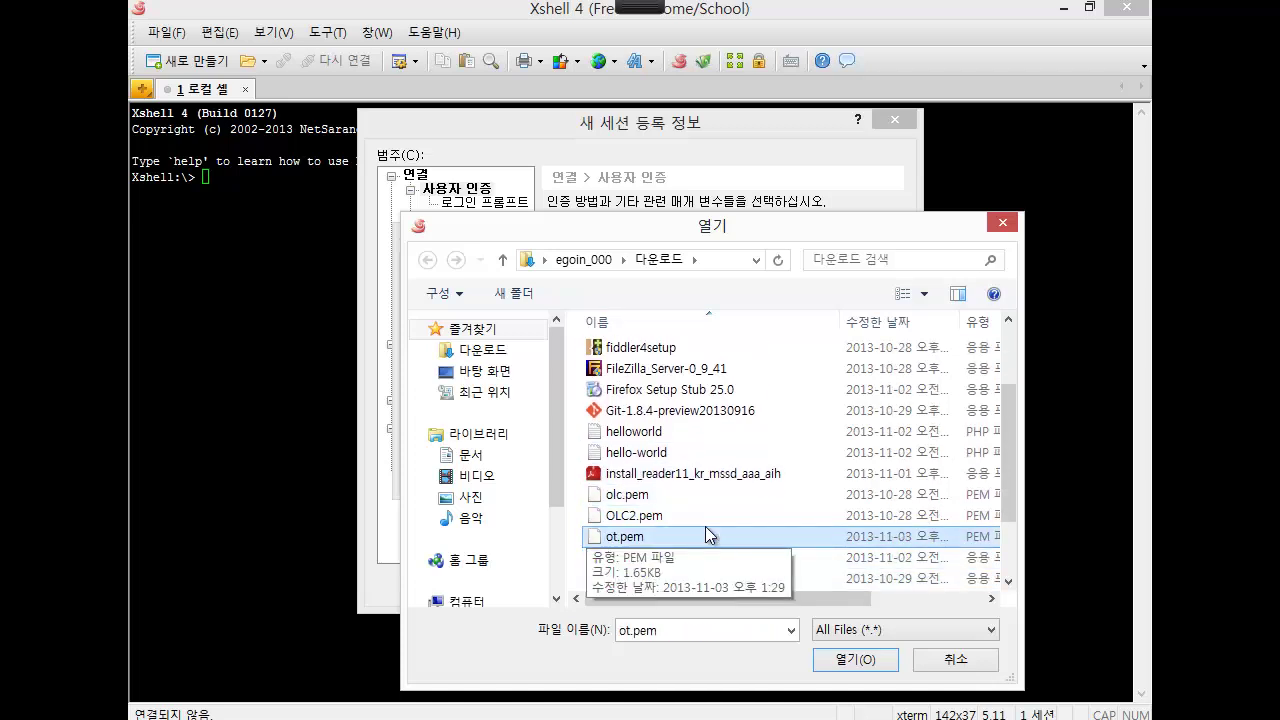
double_click(705, 530)
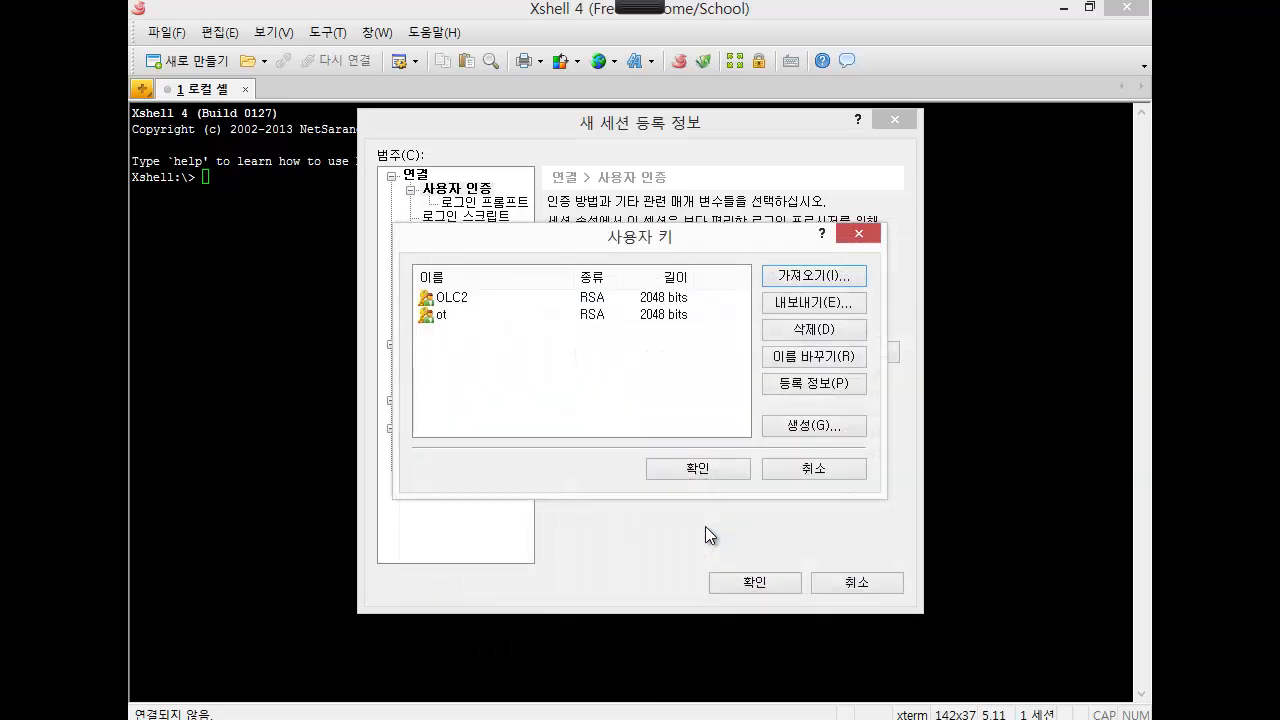
key("alt+Tab")
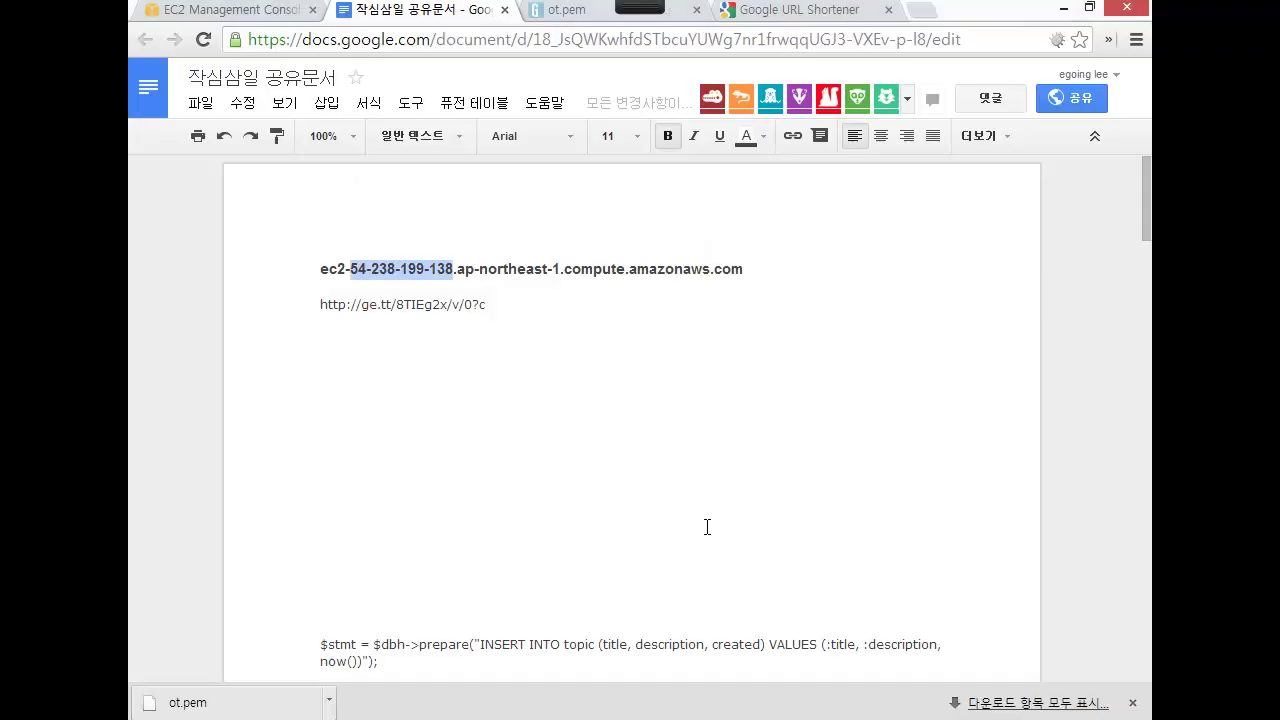
left_click(497, 307)
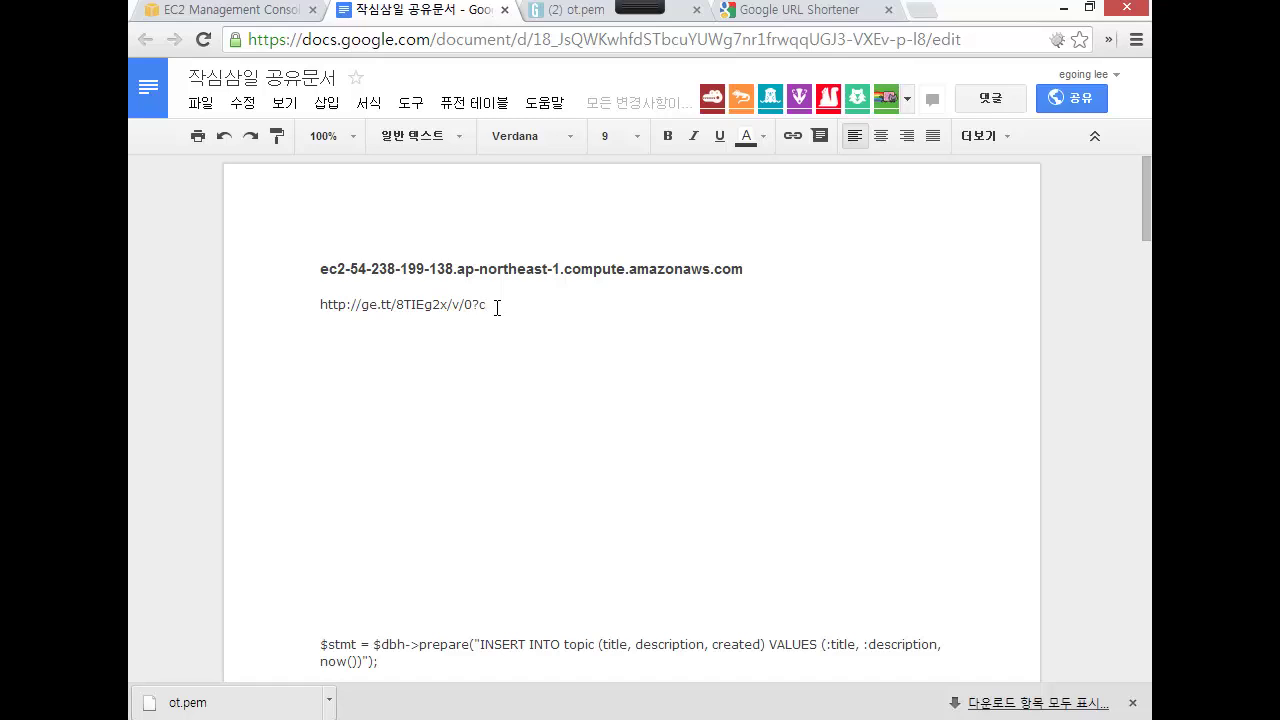
key("alt+Tab")
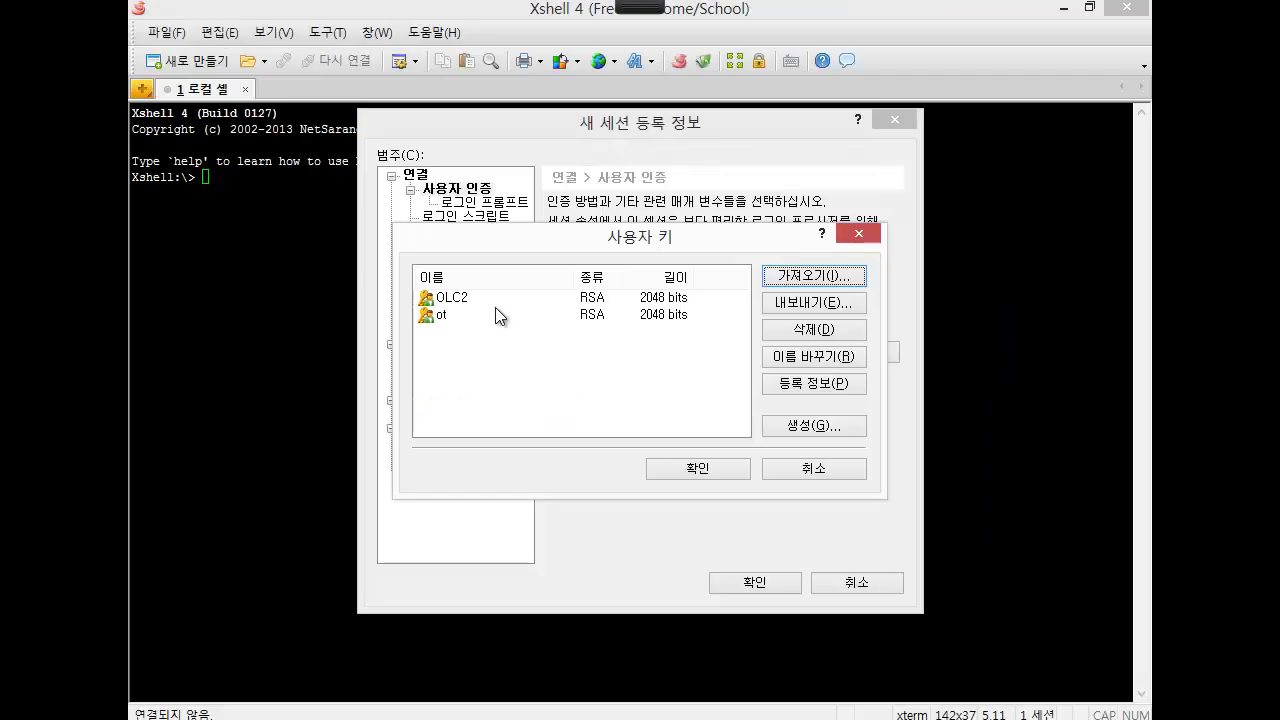
- Choose the imported ot key as the session's user key
left_click(495, 312)
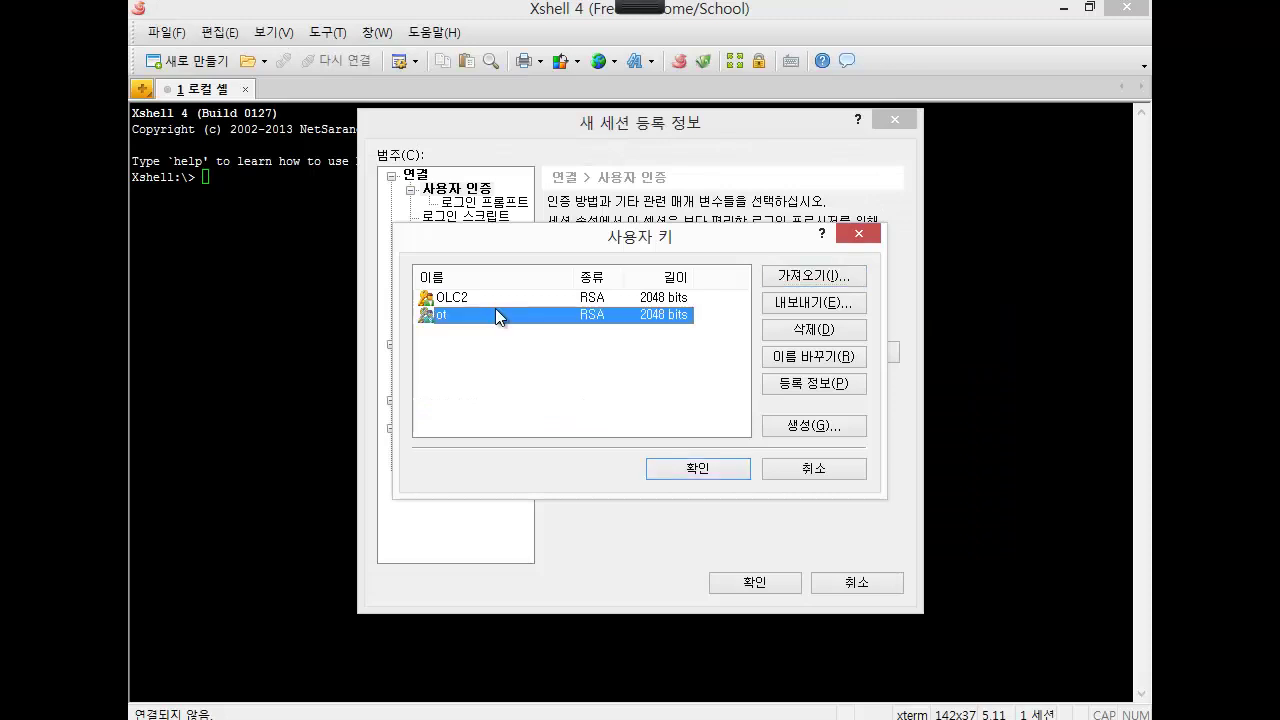
double_click(495, 312)
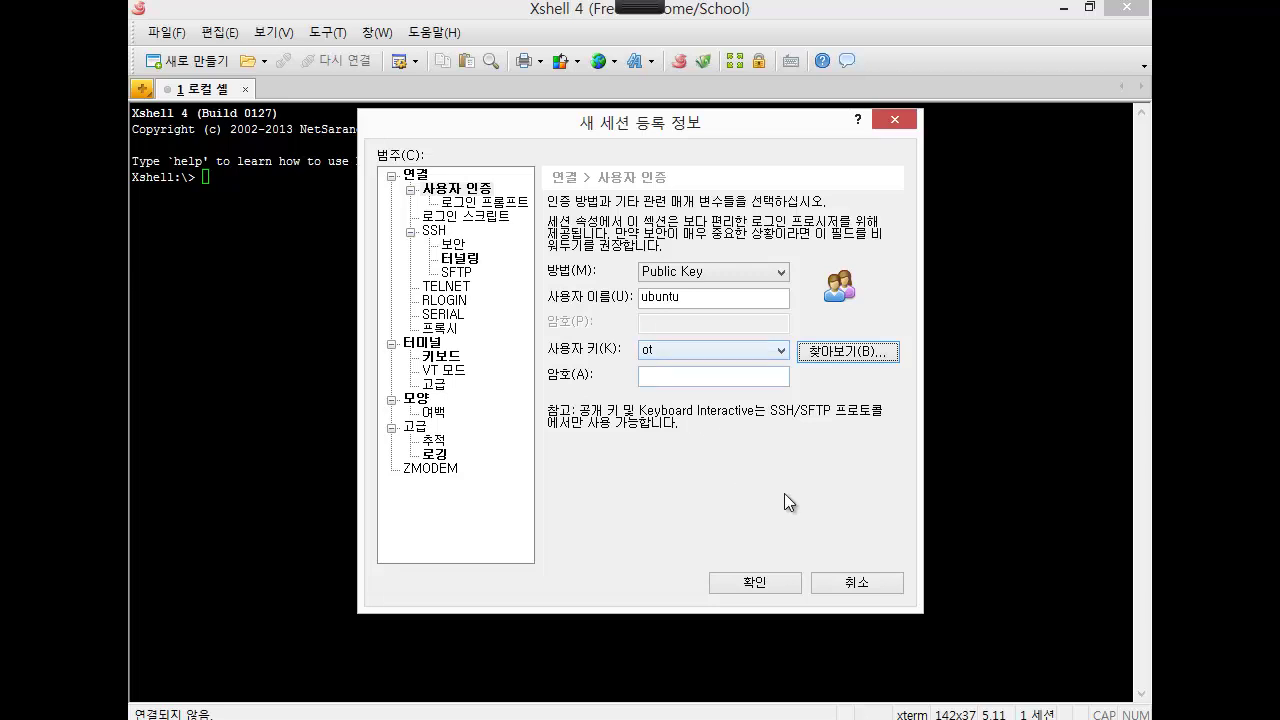
- Save the new session's settings and connect to the ot session
left_click(753, 582)
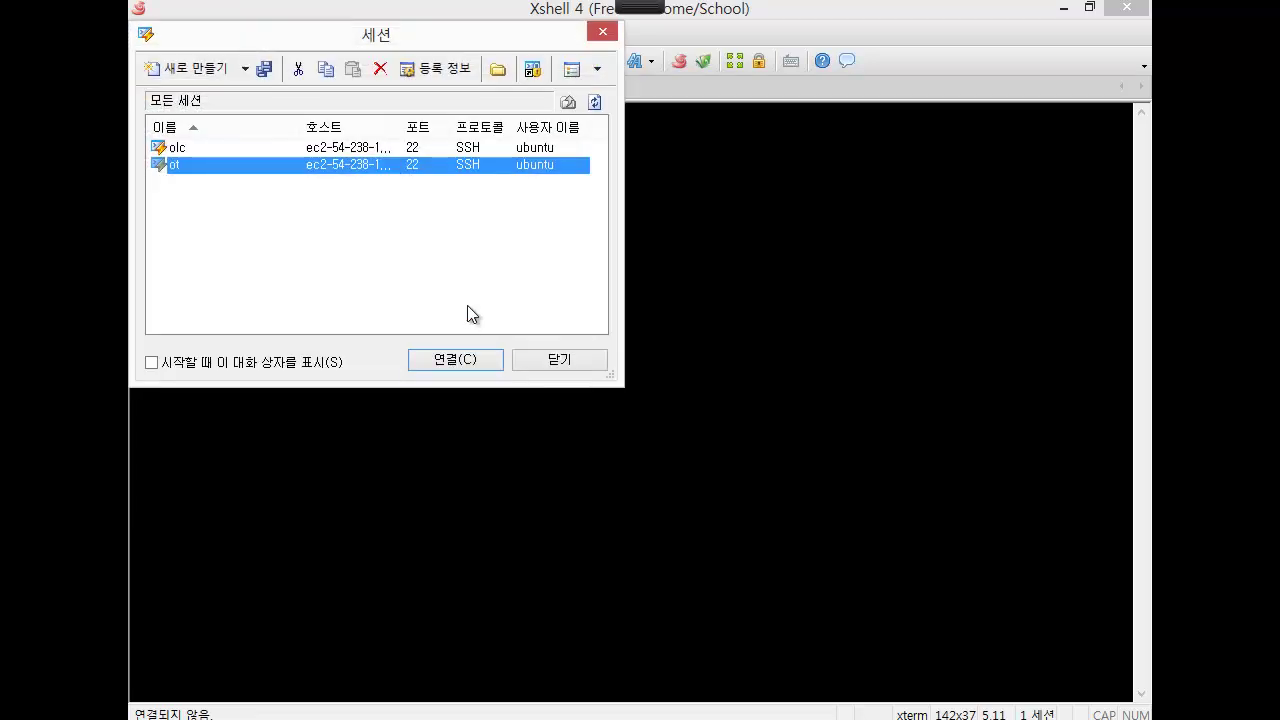
key("Return")
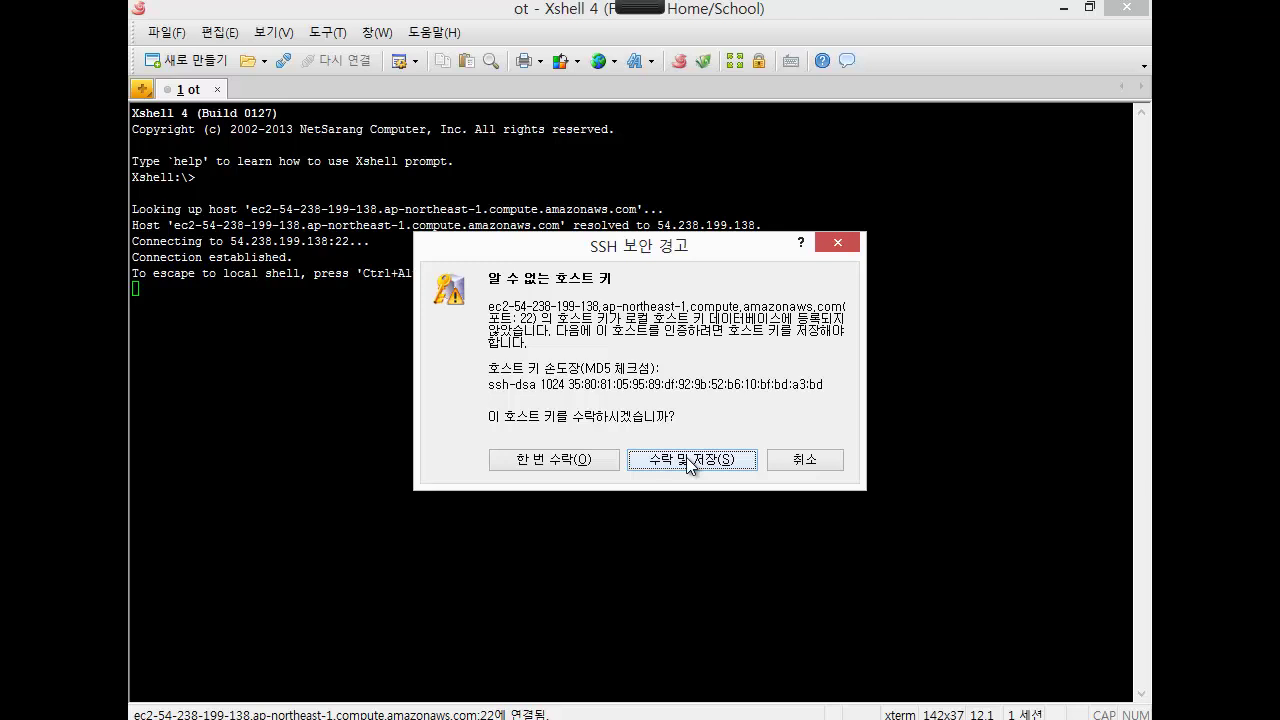
- Switch to the browser and cover it with the Xinks annotation tool's plain white background
key("alt+Tab")
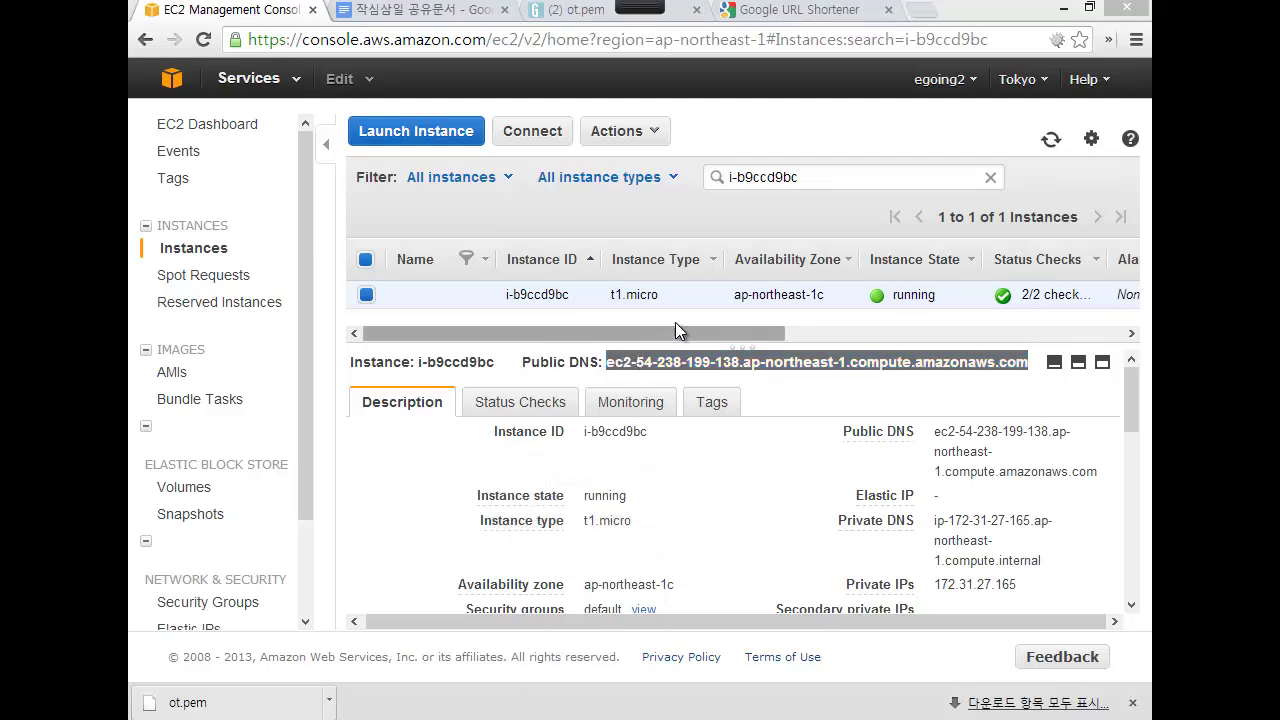
mouse_move(627, 5)
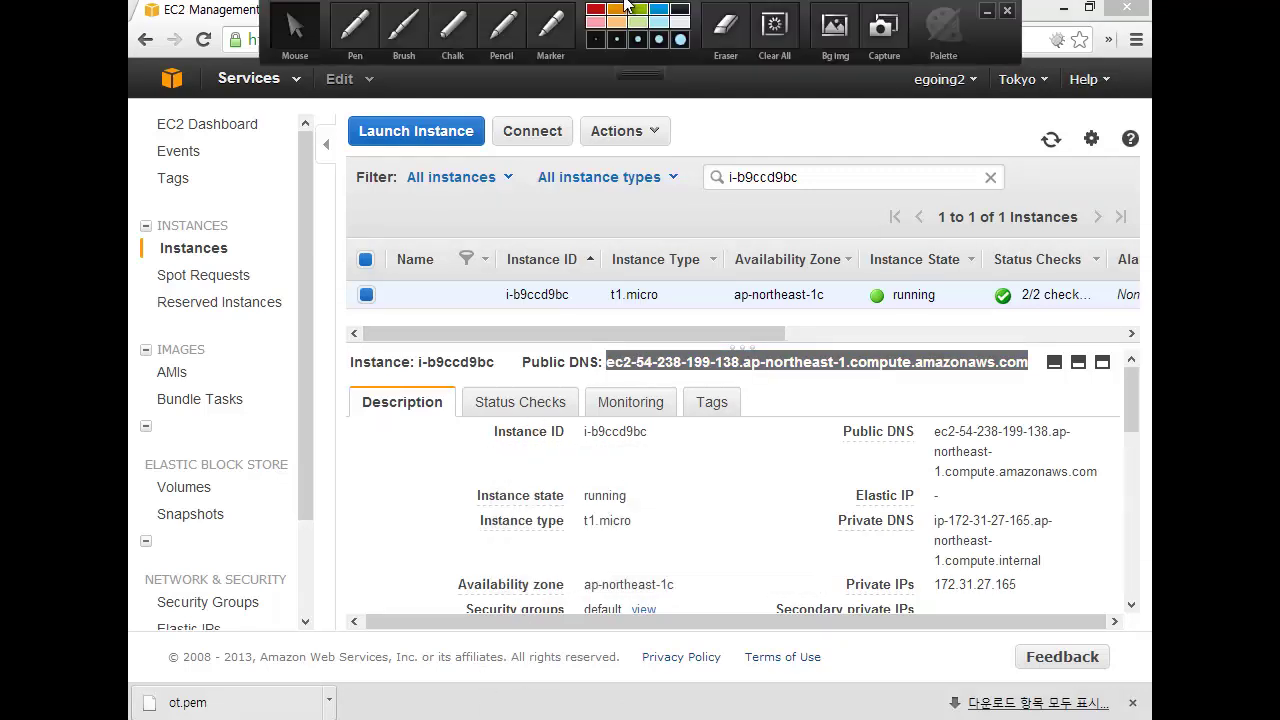
left_click(834, 30)
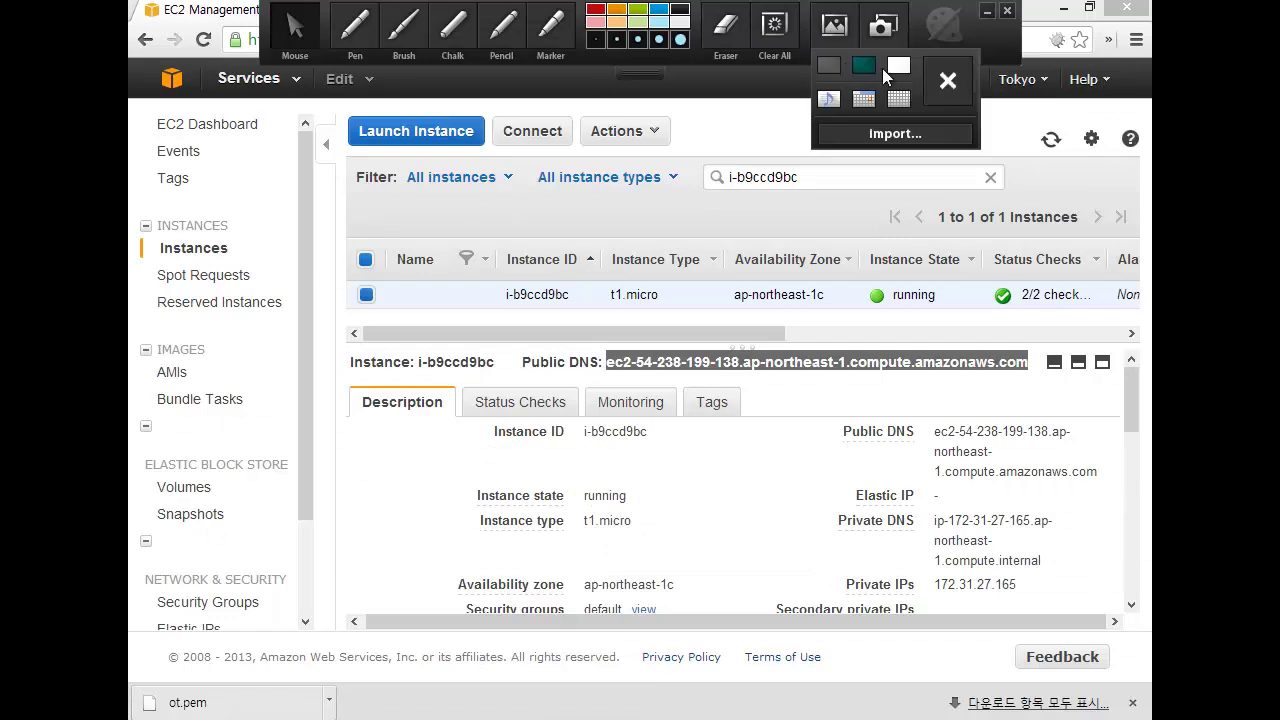
left_click(898, 68)
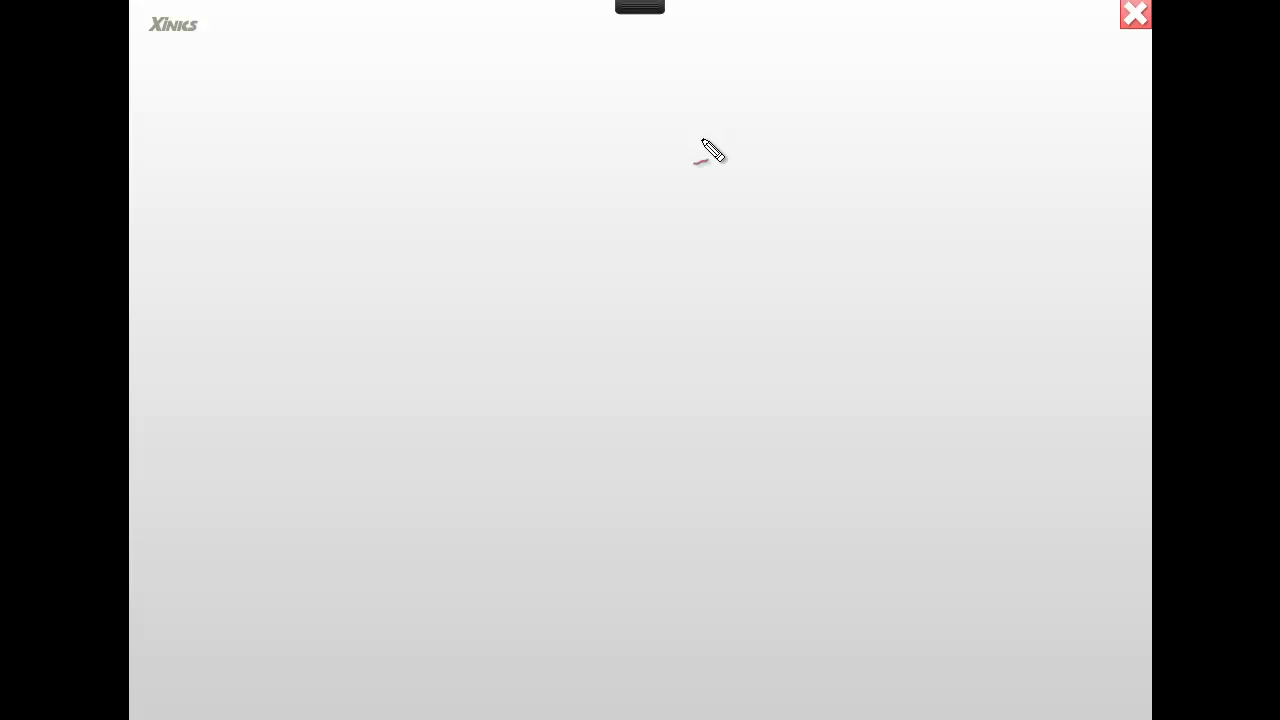
- Handwrite the red headings "server" and "client" side by side near the board's upper edge, server on the left
mouse_move(291, 116)
left_mouse_down()
mouse_move(262, 144)
mouse_move(268, 166)
left_mouse_up()
mouse_move(304, 127)
left_mouse_down()
mouse_move(314, 140)
mouse_move(380, 134)
mouse_move(443, 163)
mouse_move(488, 148)
left_mouse_up()
mouse_move(810, 152)
left_mouse_down()
mouse_move(803, 180)
mouse_move(863, 183)
mouse_move(906, 166)
mouse_move(957, 194)
left_mouse_up()
left_click_drag(962, 122, 965, 210)
left_click_drag(952, 162, 990, 160)
left_click(977, 212)
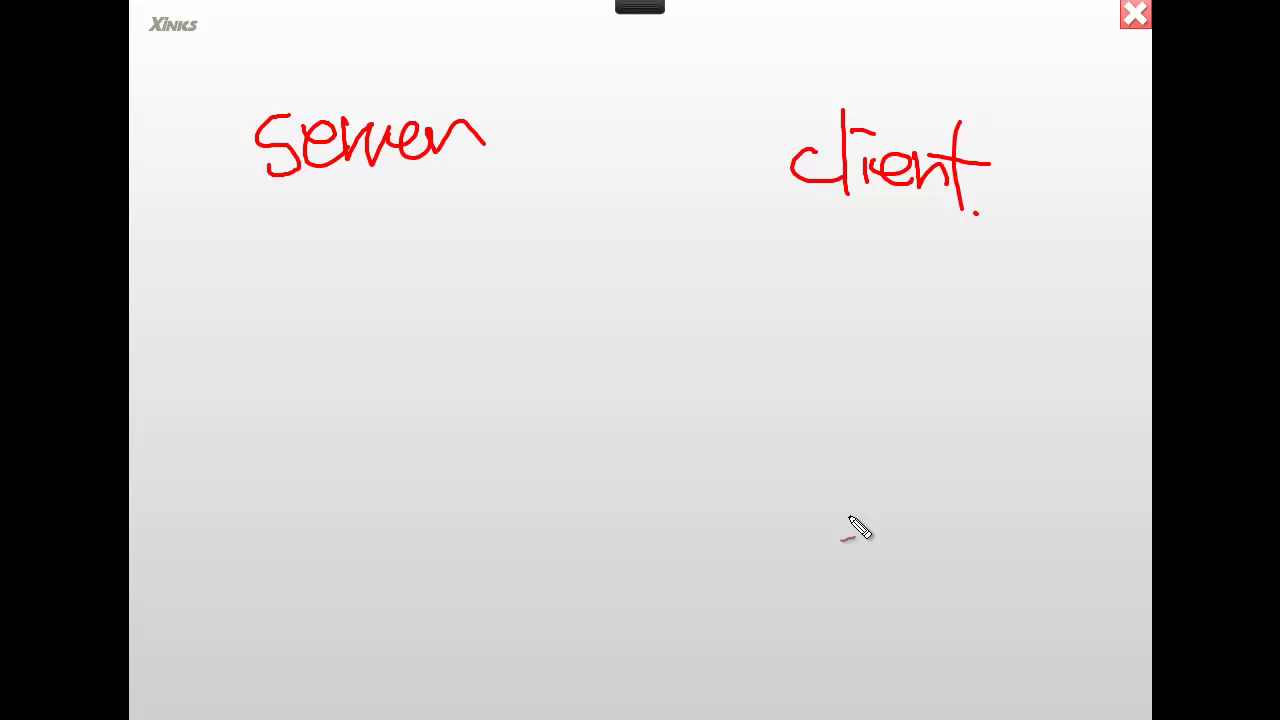
- Handwrite "SSH client" well below the client heading and "SSH server" well below the server heading
mouse_move(778, 358)
left_mouse_down()
mouse_move(790, 398)
mouse_move(868, 400)
left_mouse_up()
left_click_drag(876, 345, 876, 415)
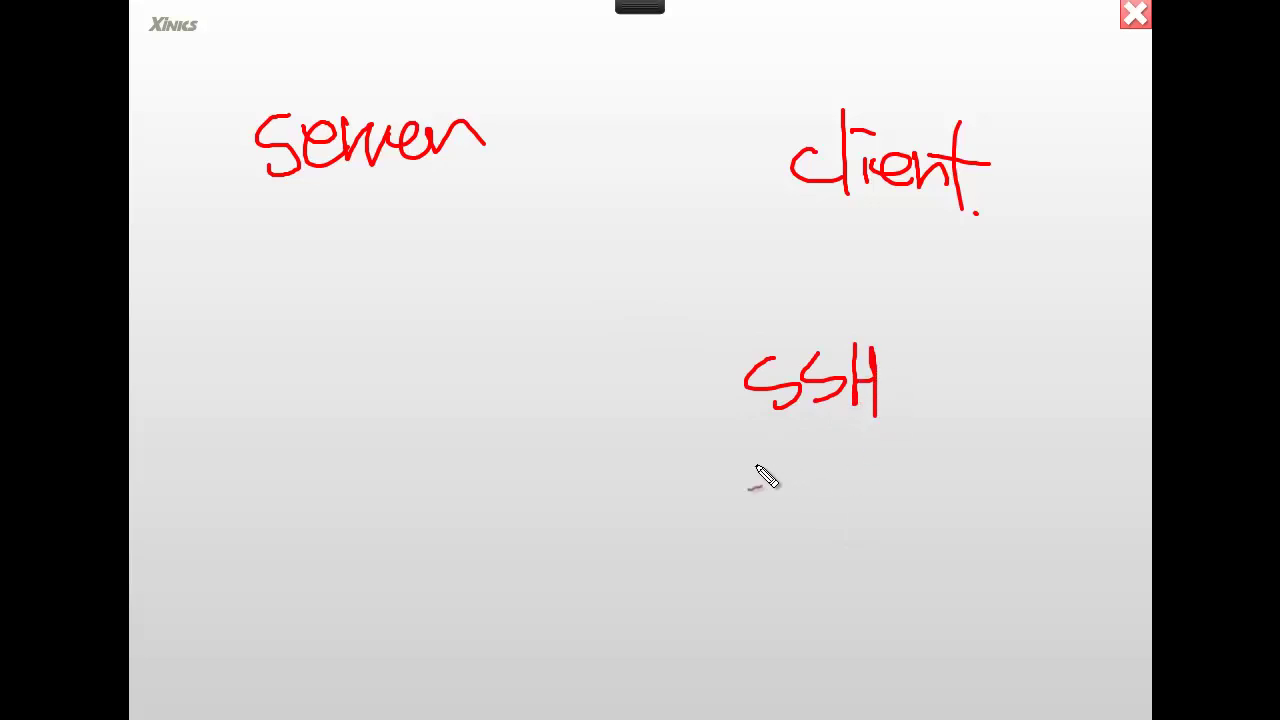
left_click_drag(786, 452, 790, 488)
mouse_move(806, 438)
left_mouse_down()
mouse_move(808, 494)
mouse_move(828, 490)
left_mouse_up()
left_click_drag(834, 476, 918, 512)
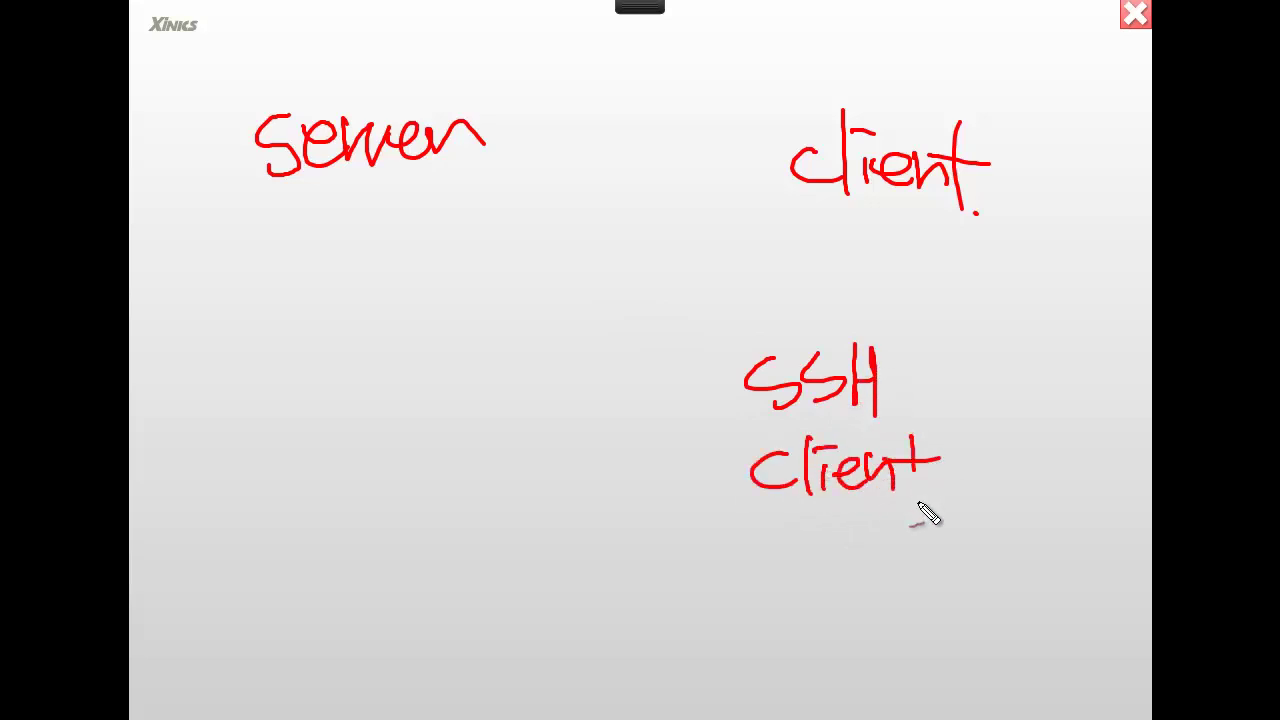
mouse_move(340, 372)
left_mouse_down()
mouse_move(312, 424)
mouse_move(386, 371)
mouse_move(409, 386)
mouse_move(396, 434)
left_mouse_up()
mouse_move(318, 444)
left_mouse_down()
mouse_move(330, 478)
mouse_move(374, 486)
mouse_move(417, 466)
mouse_move(495, 478)
left_mouse_up()
left_click(493, 466)
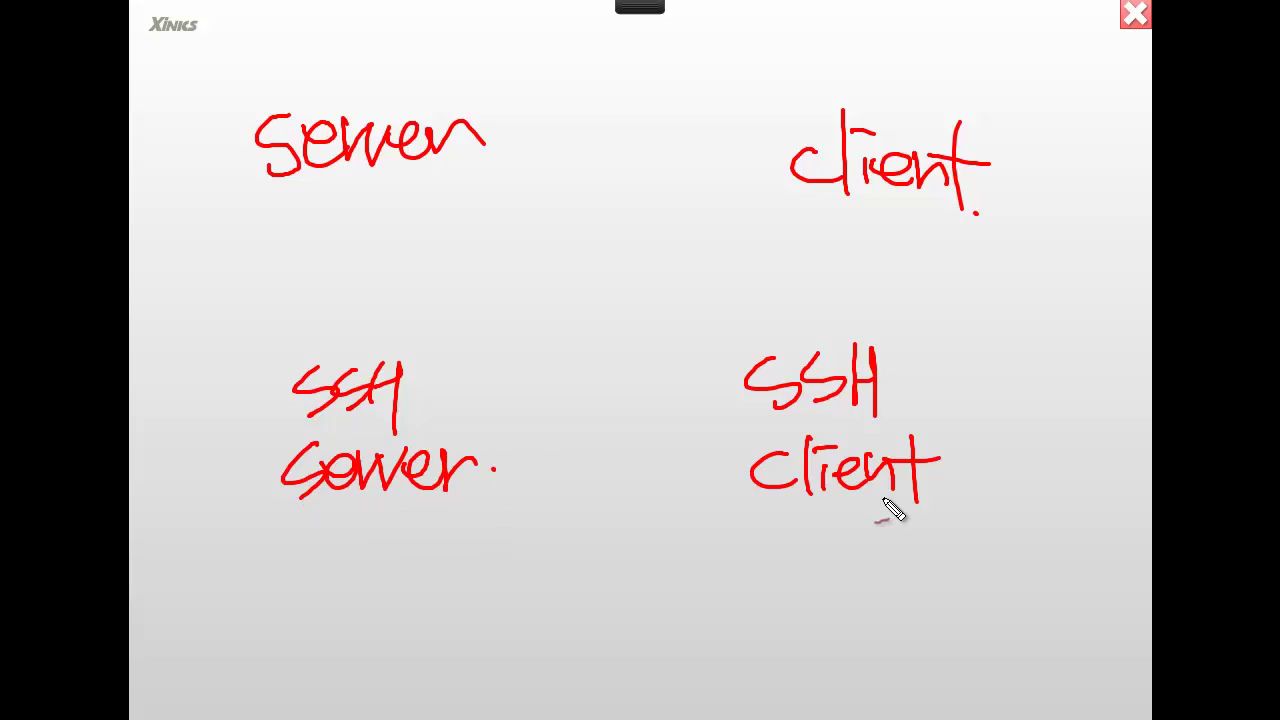
- Draw a rectangular frame around the SSH client label and another around the SSH server label
mouse_move(733, 353)
left_mouse_down()
mouse_move(725, 514)
mouse_move(931, 517)
mouse_move(843, 350)
mouse_move(737, 350)
left_mouse_up()
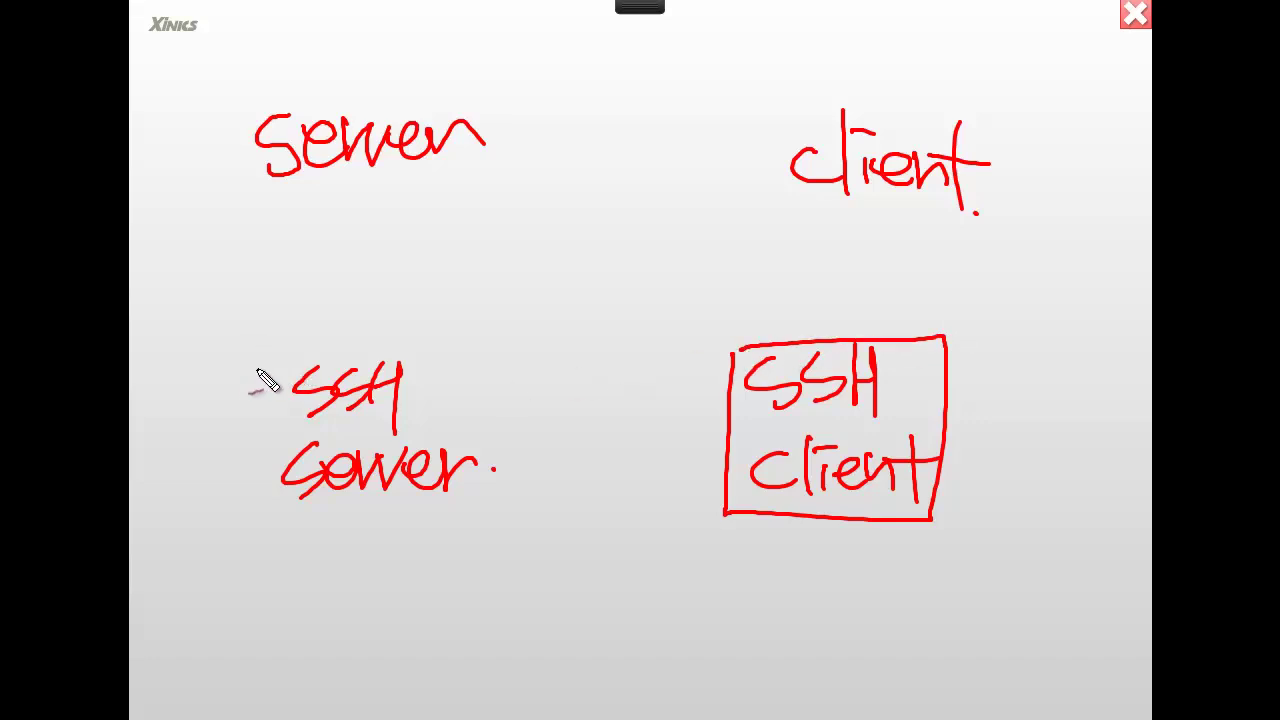
left_click_drag(257, 347, 345, 505)
mouse_move(455, 510)
left_mouse_down()
mouse_move(506, 354)
mouse_move(288, 352)
left_mouse_up()
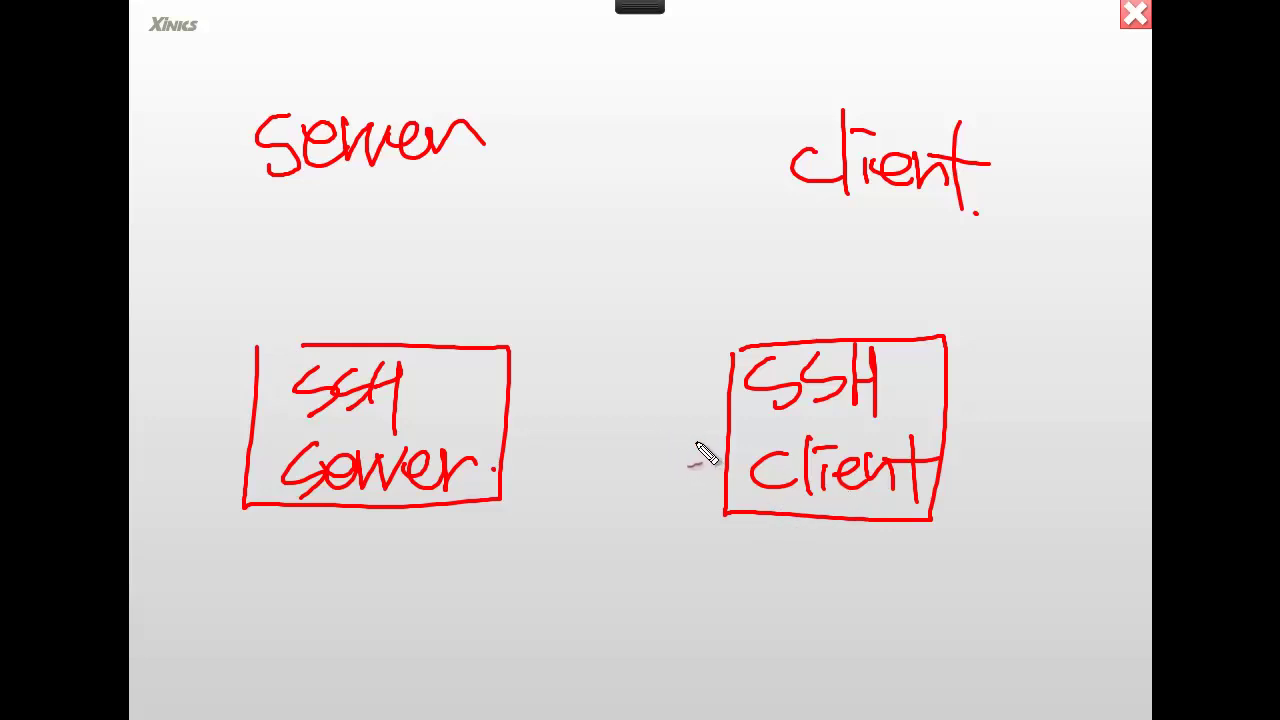
- Link the two SSH boxes with an arc and write "HOST" above it and "ID" and "PWD" below it
mouse_move(703, 445)
left_mouse_down()
mouse_move(590, 430)
mouse_move(516, 452)
left_mouse_up()
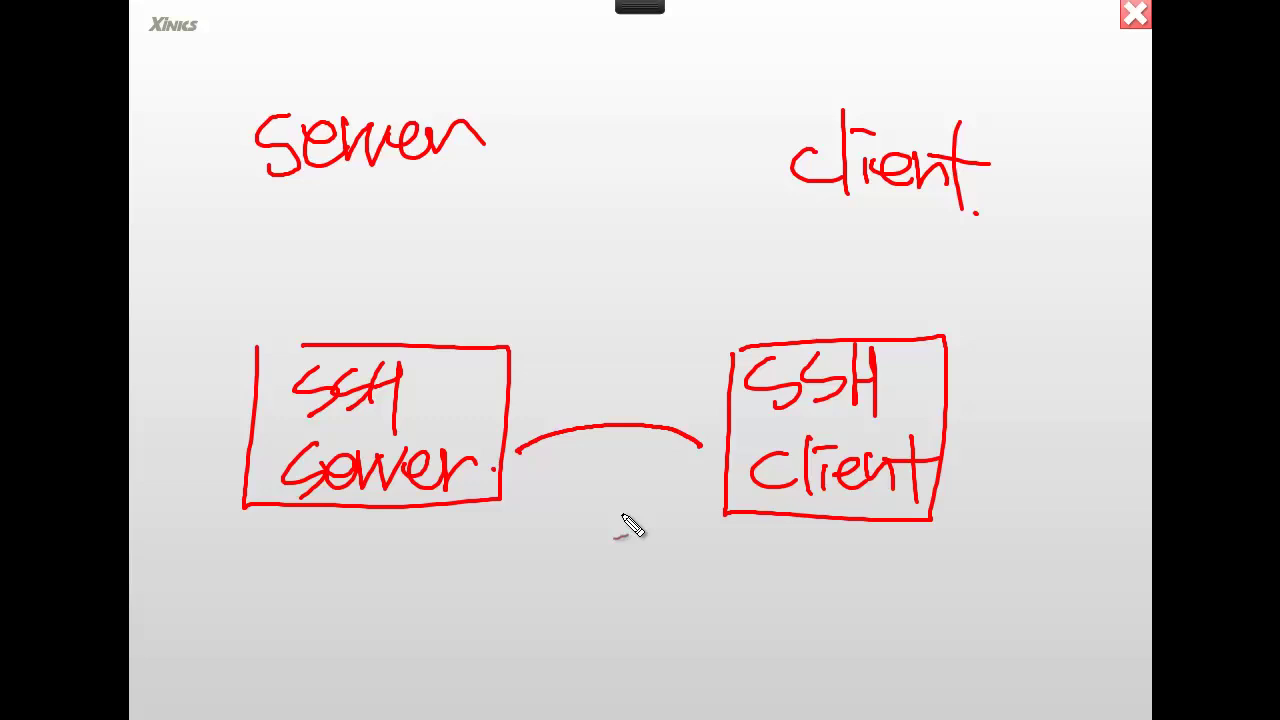
mouse_move(577, 360)
left_mouse_down()
mouse_move(577, 405)
mouse_move(597, 386)
left_mouse_up()
left_click(615, 371)
mouse_move(597, 363)
left_mouse_down()
mouse_move(597, 406)
mouse_move(612, 366)
left_mouse_up()
mouse_move(646, 368)
left_mouse_down()
mouse_move(632, 402)
mouse_move(676, 366)
left_mouse_up()
left_click_drag(663, 366, 663, 406)
mouse_move(585, 452)
left_mouse_down()
mouse_move(600, 452)
mouse_move(588, 482)
mouse_move(604, 484)
left_mouse_up()
left_click_drag(615, 452, 594, 560)
left_click(594, 520)
mouse_move(594, 520)
left_mouse_down()
mouse_move(613, 552)
mouse_move(649, 528)
mouse_move(651, 563)
left_mouse_up()
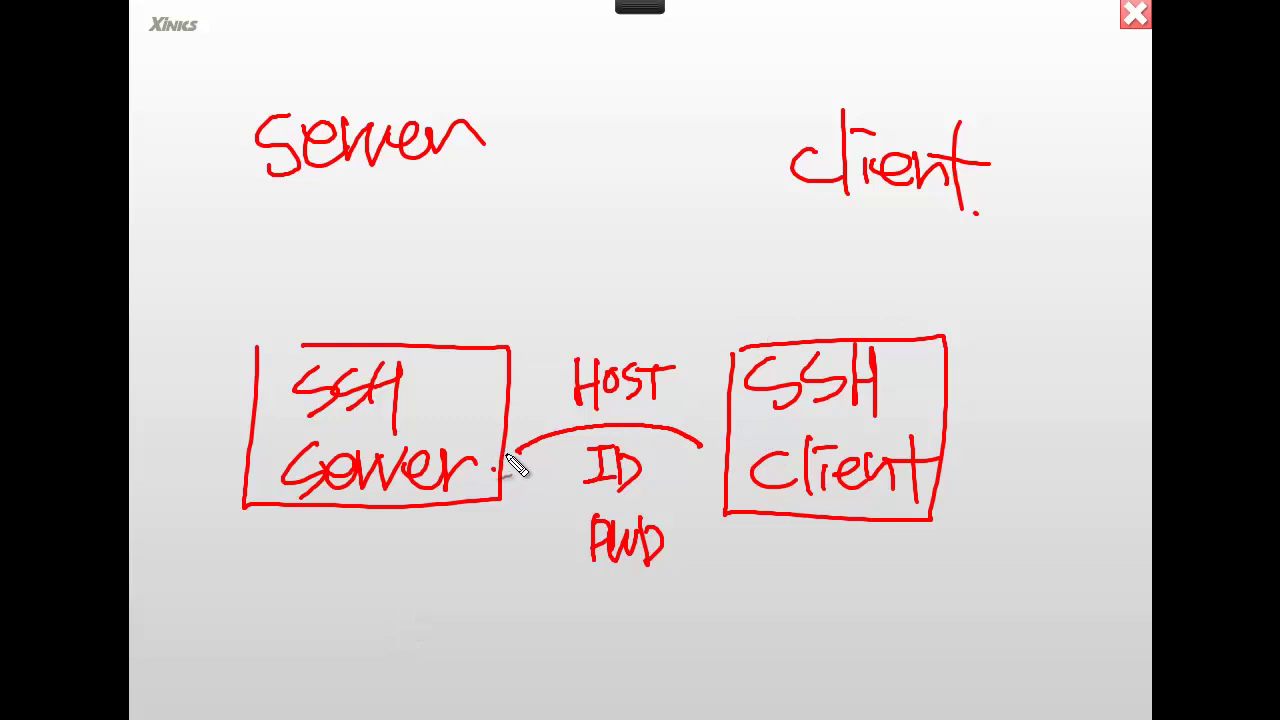
- Circle the word SSH in both boxes, retrace the connecting arc and add a second arc beneath ID
mouse_move(820, 422)
left_mouse_down()
mouse_move(760, 423)
mouse_move(809, 354)
mouse_move(912, 375)
mouse_move(880, 429)
mouse_move(815, 428)
left_mouse_up()
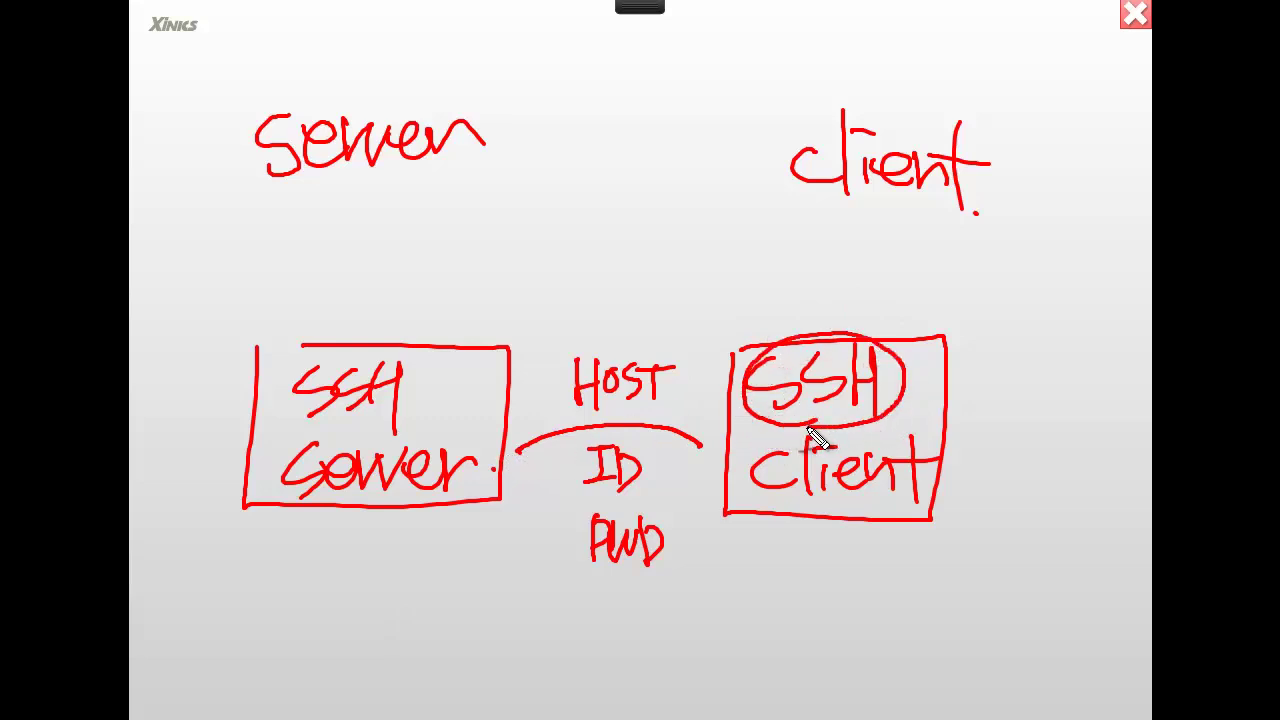
mouse_move(428, 425)
left_mouse_down()
mouse_move(314, 414)
mouse_move(400, 363)
mouse_move(443, 406)
mouse_move(416, 442)
left_mouse_up()
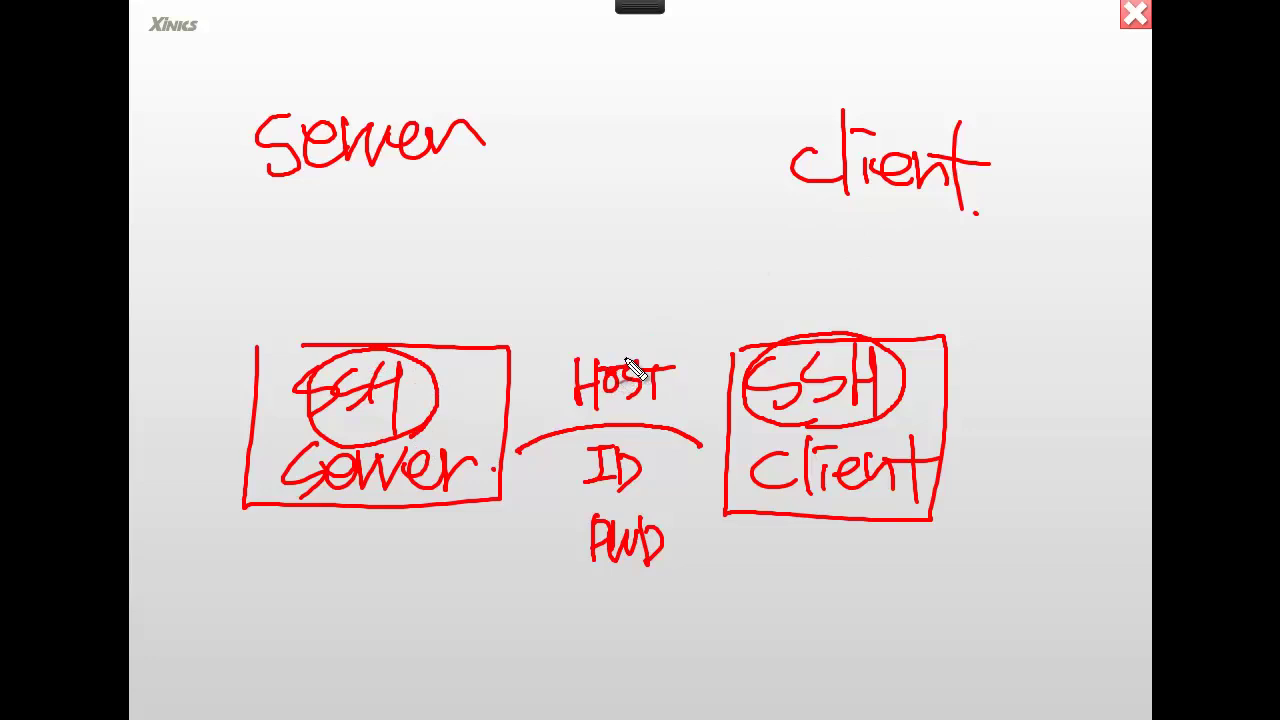
left_click_drag(548, 452, 560, 455)
mouse_move(704, 451)
left_mouse_down()
mouse_move(519, 454)
mouse_move(523, 486)
mouse_move(600, 512)
mouse_move(704, 483)
left_mouse_up()
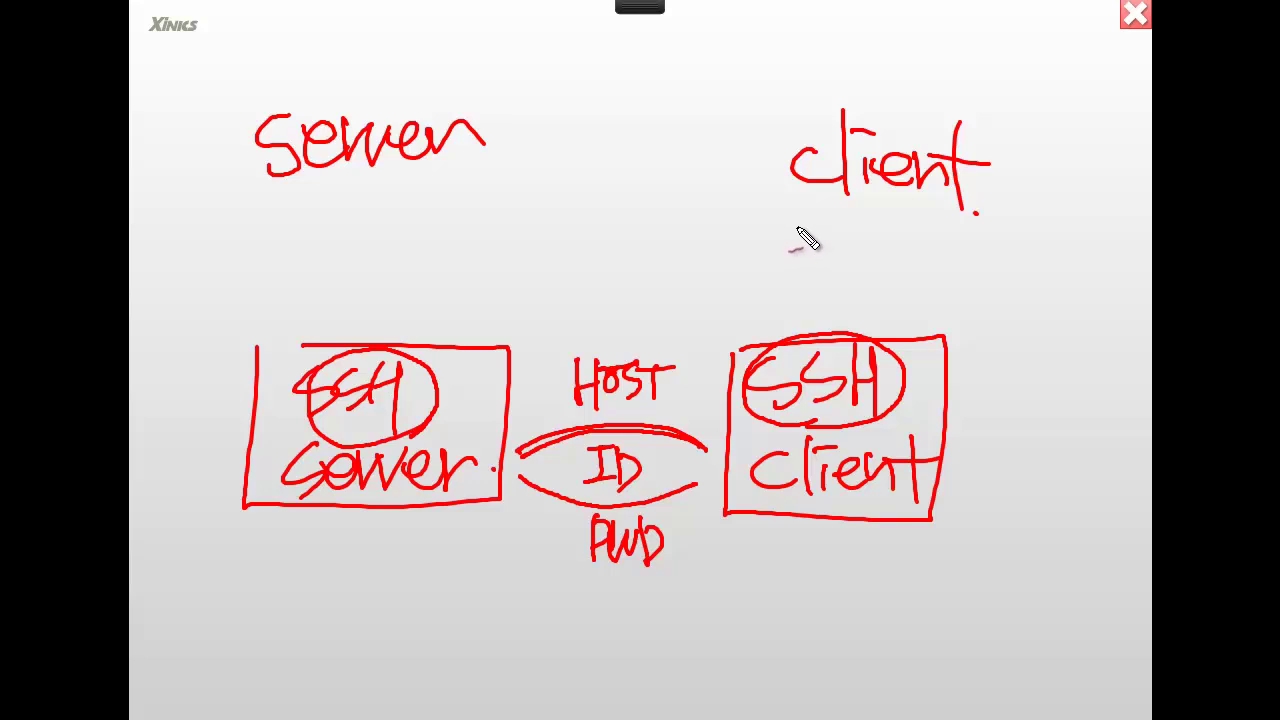
- Write "HTTP client" between the client heading and the SSH client box, and frame it with a rectangle
mouse_move(780, 220)
left_mouse_down()
mouse_move(780, 262)
mouse_move(810, 238)
mouse_move(810, 258)
mouse_move(845, 221)
left_mouse_up()
mouse_move(830, 222)
left_mouse_down()
mouse_move(830, 258)
mouse_move(862, 220)
left_mouse_up()
mouse_move(851, 222)
left_mouse_down()
mouse_move(850, 258)
mouse_move(862, 262)
mouse_move(864, 245)
left_mouse_up()
mouse_move(786, 292)
left_mouse_down()
mouse_move(831, 309)
mouse_move(857, 286)
mouse_move(882, 296)
mouse_move(885, 318)
left_mouse_up()
left_click_drag(877, 294, 904, 290)
mouse_move(750, 216)
left_mouse_down()
mouse_move(750, 340)
mouse_move(928, 322)
mouse_move(774, 214)
left_mouse_up()
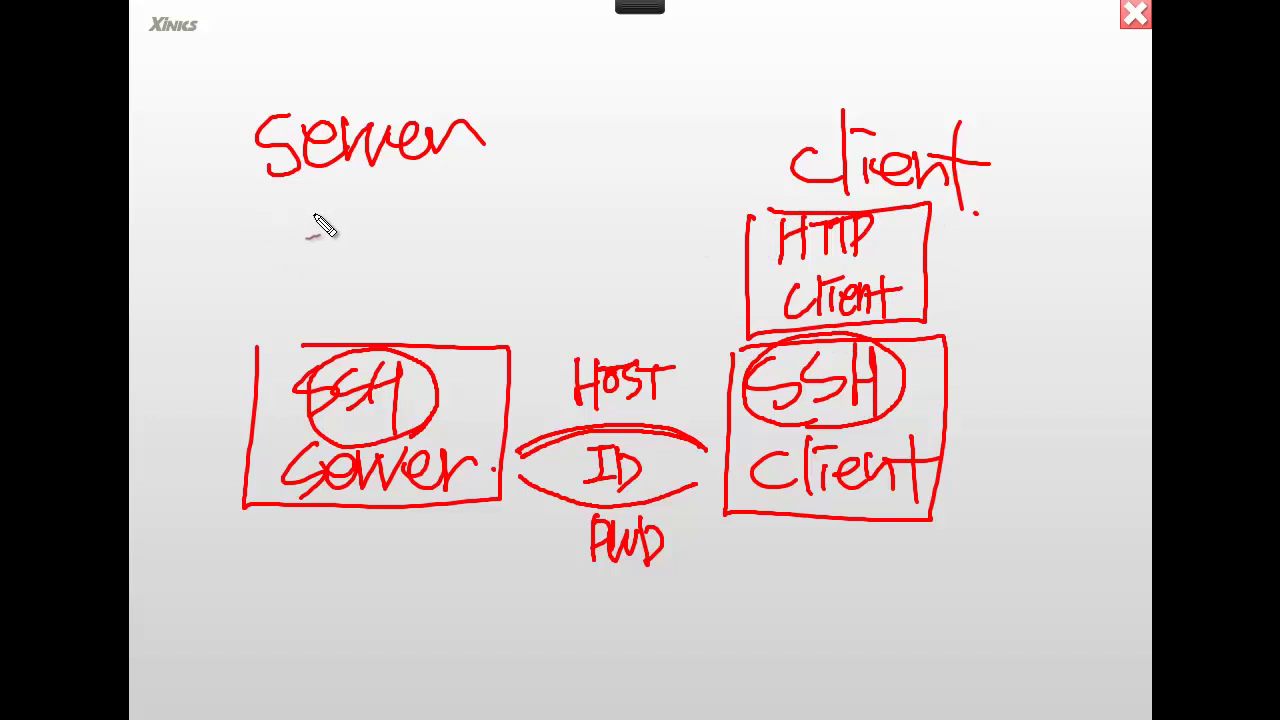
- Write "HTTP server" between the server heading and the SSH server box, and frame it with a rectangle
mouse_move(312, 204)
left_mouse_down()
mouse_move(310, 252)
mouse_move(334, 224)
left_mouse_up()
mouse_move(335, 206)
left_mouse_down()
mouse_move(334, 242)
mouse_move(362, 206)
left_mouse_up()
mouse_move(352, 206)
left_mouse_down()
mouse_move(352, 246)
mouse_move(386, 206)
left_mouse_up()
mouse_move(374, 206)
left_mouse_down()
mouse_move(374, 246)
mouse_move(388, 206)
left_mouse_up()
left_click_drag(388, 206, 388, 230)
mouse_move(338, 276)
left_mouse_down()
mouse_move(340, 296)
mouse_move(366, 290)
mouse_move(386, 322)
mouse_move(435, 279)
left_mouse_up()
mouse_move(241, 194)
left_mouse_down()
mouse_move(238, 340)
mouse_move(497, 194)
mouse_move(484, 340)
mouse_move(226, 360)
left_mouse_up()
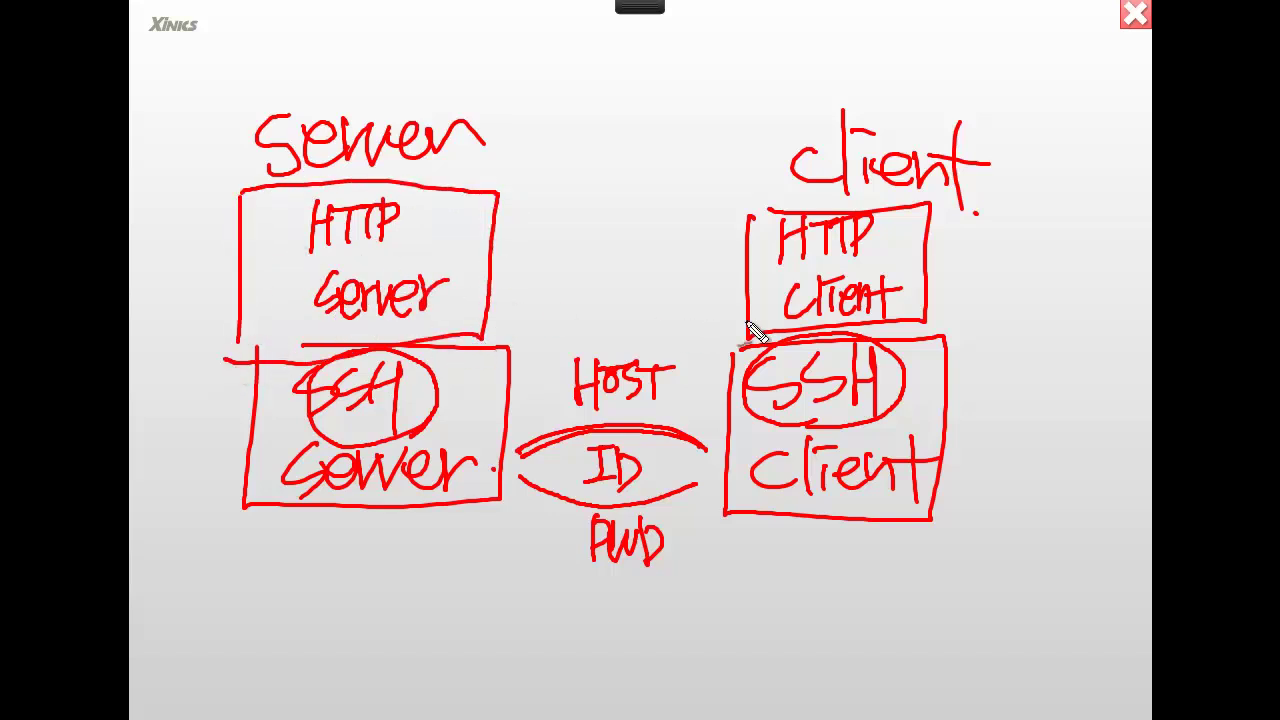